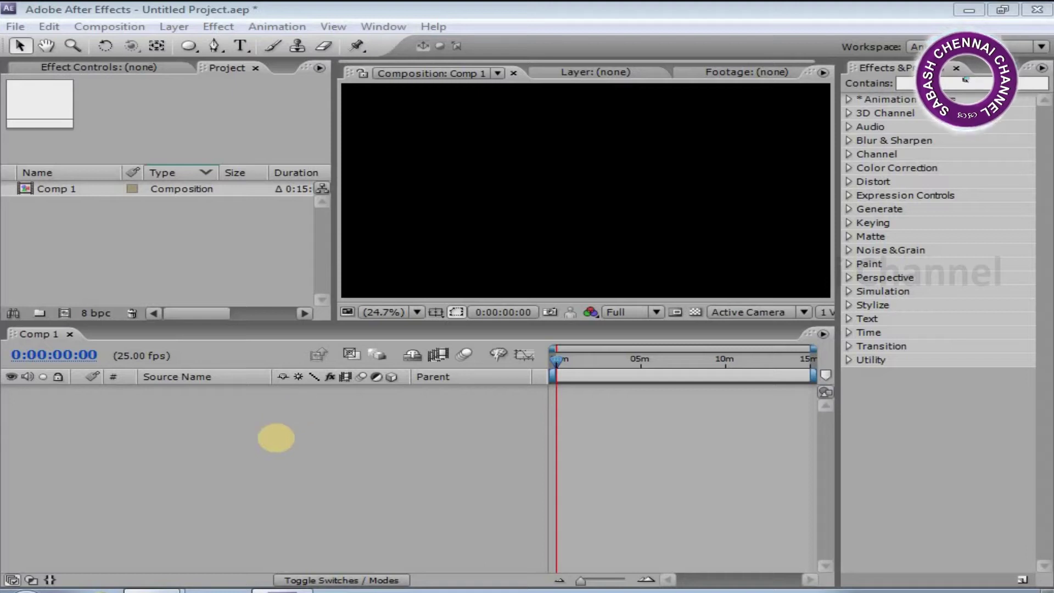
Add a 1920x1080 gray solid layer, Gray Solid 1, to Comp 1.
right_click(236, 439)
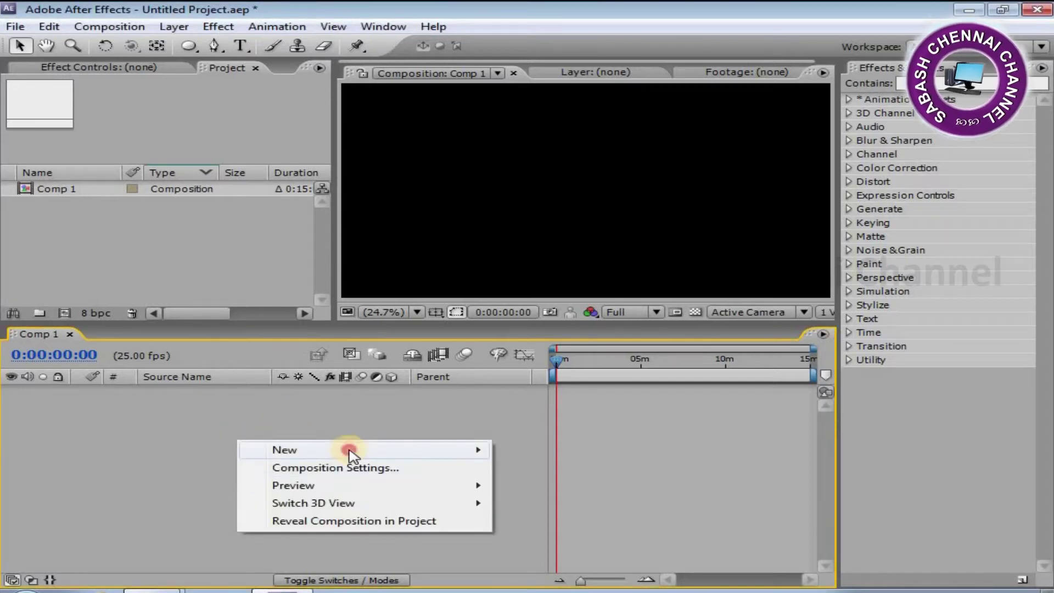
mouse_move(348, 449)
left_click(543, 492)
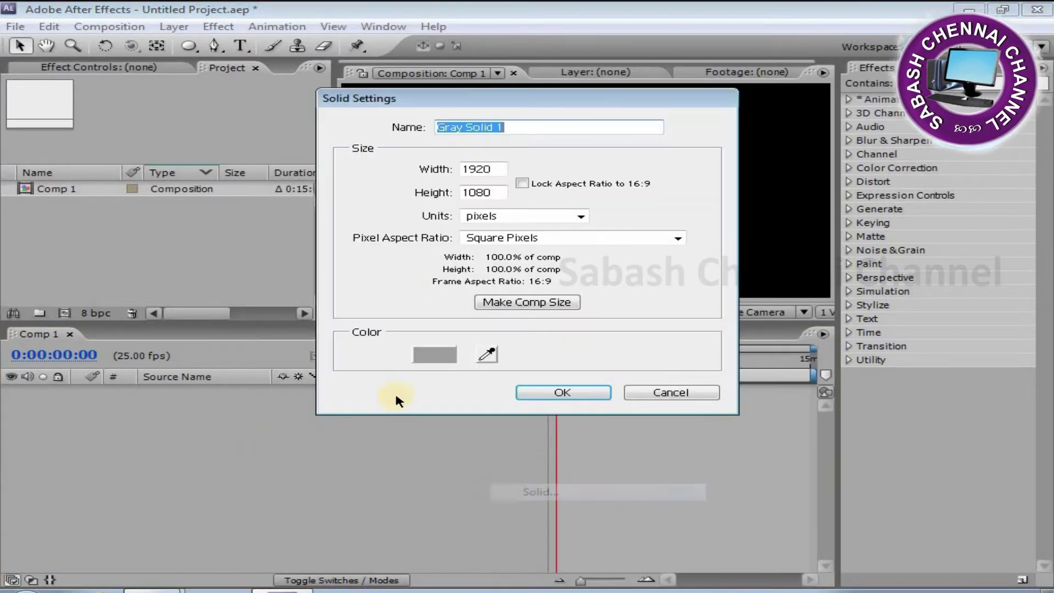
left_click(542, 393)
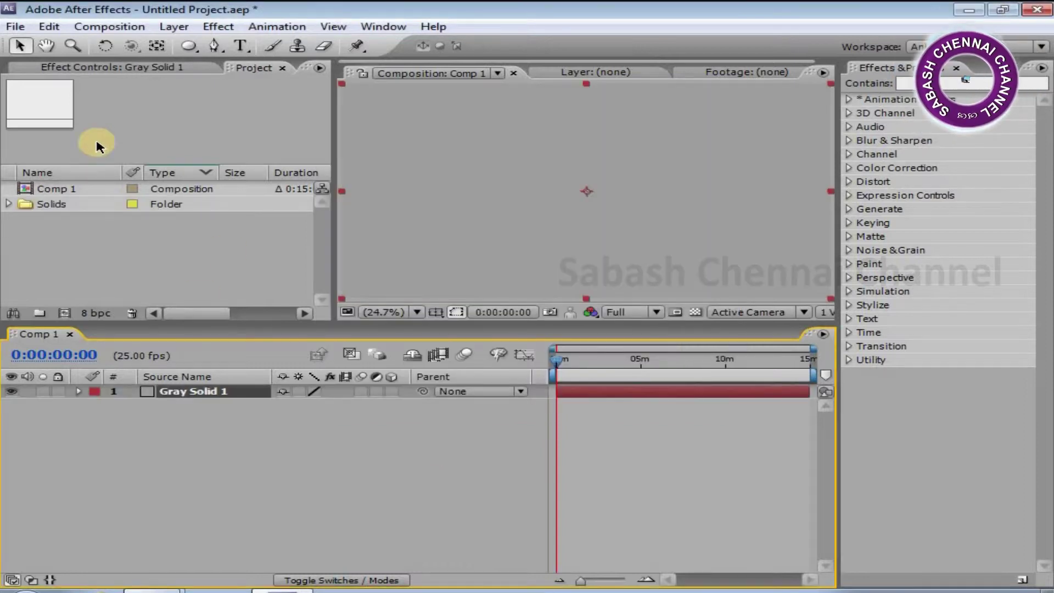
Draw an ellipse mask near the comp centre on Gray Solid 1 and set its mode to None.
left_click(187, 47)
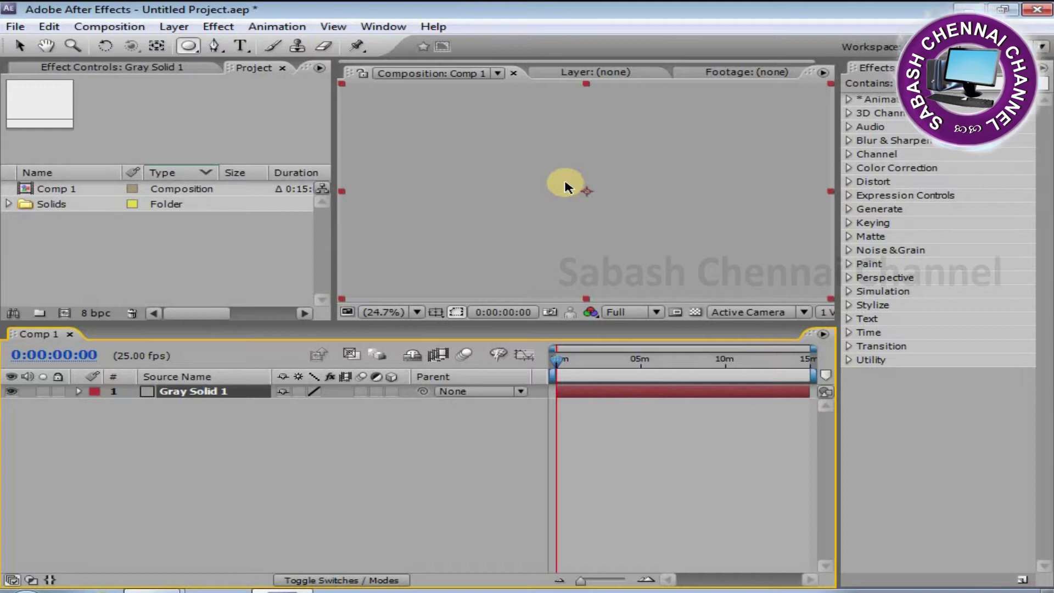
left_click(560, 175)
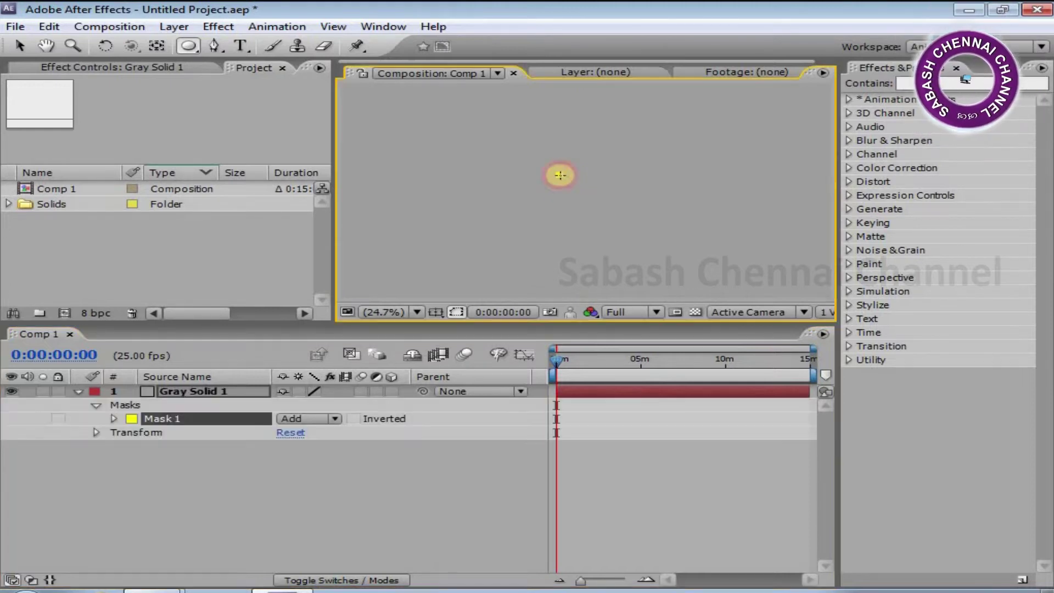
left_click_drag(560, 175, 643, 241)
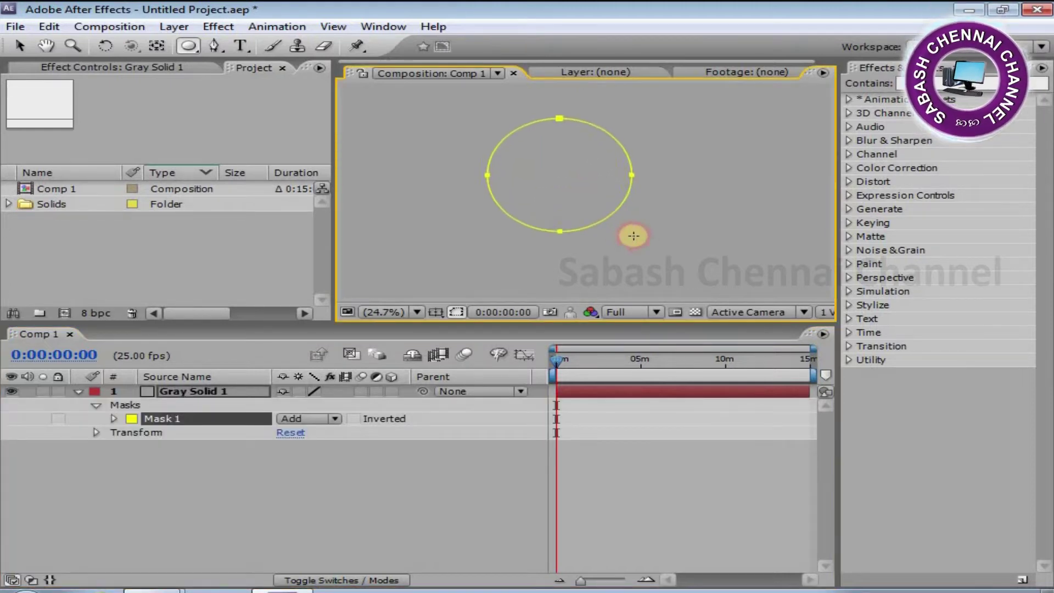
left_click_drag(643, 242, 641, 240)
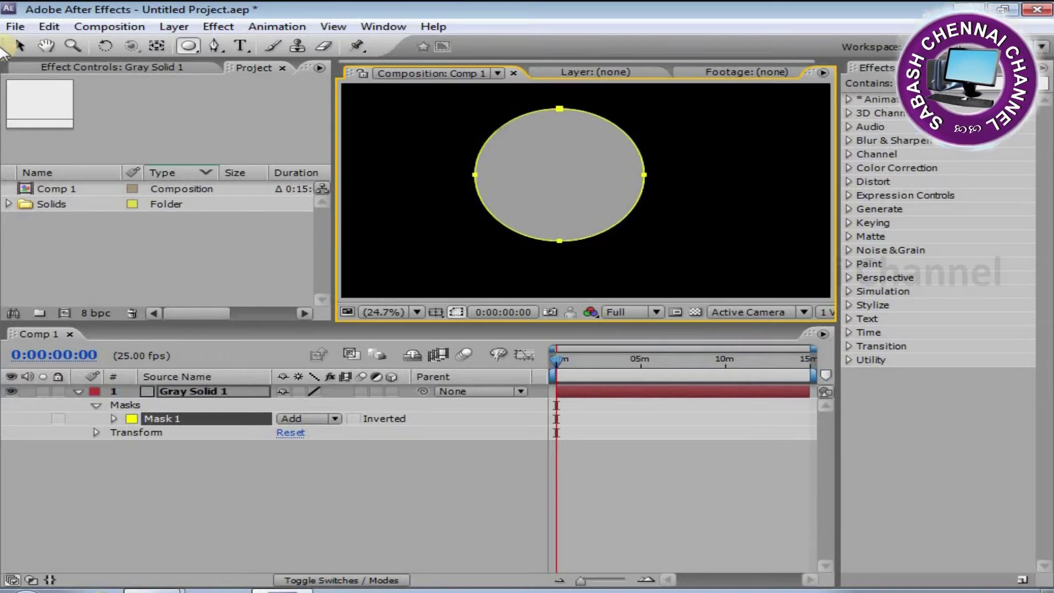
left_click(22, 46)
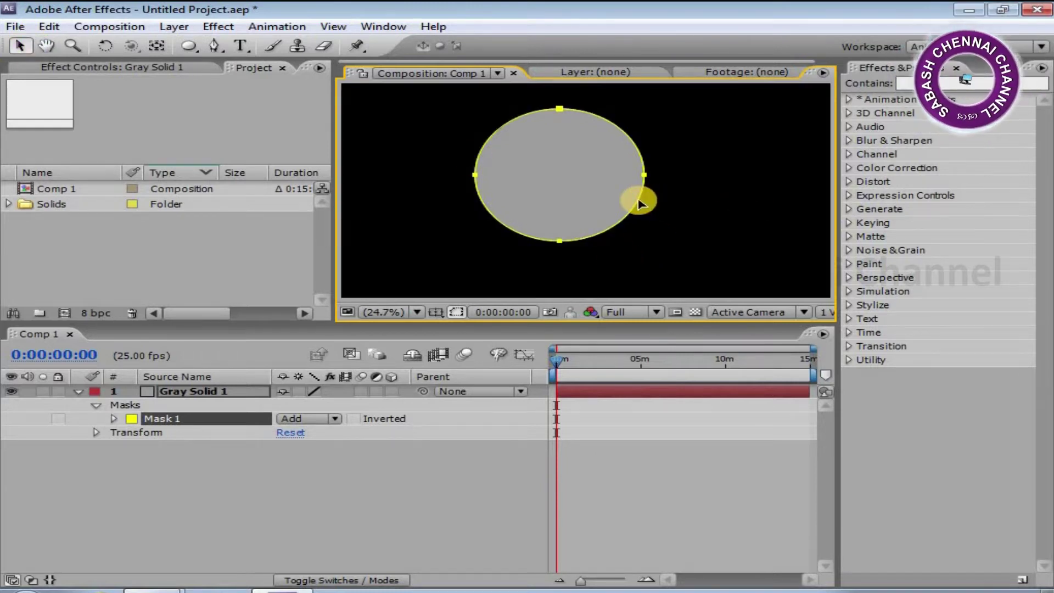
left_click_drag(648, 208, 663, 218)
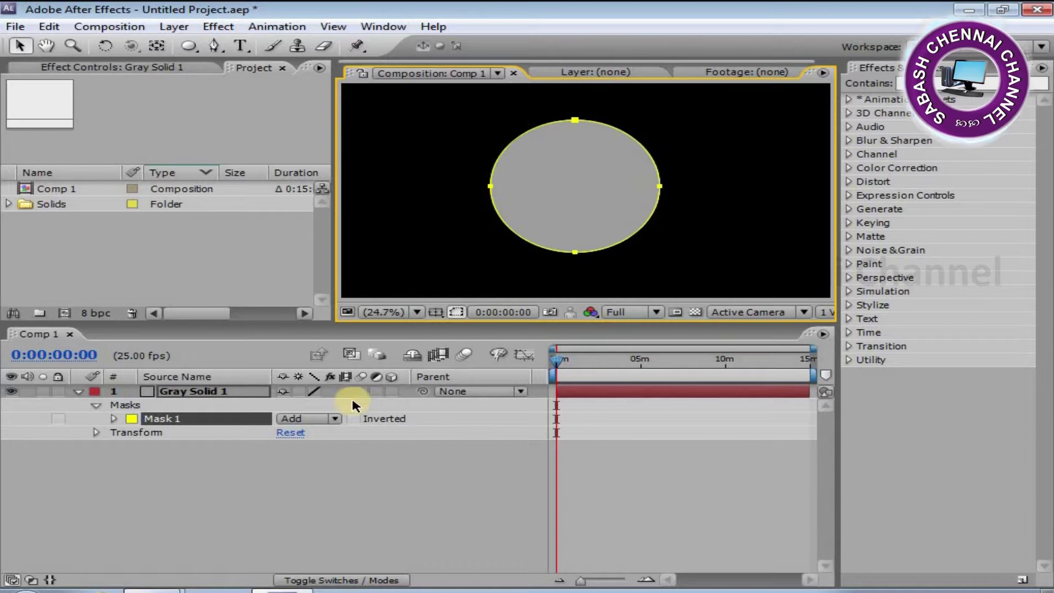
left_click(339, 422)
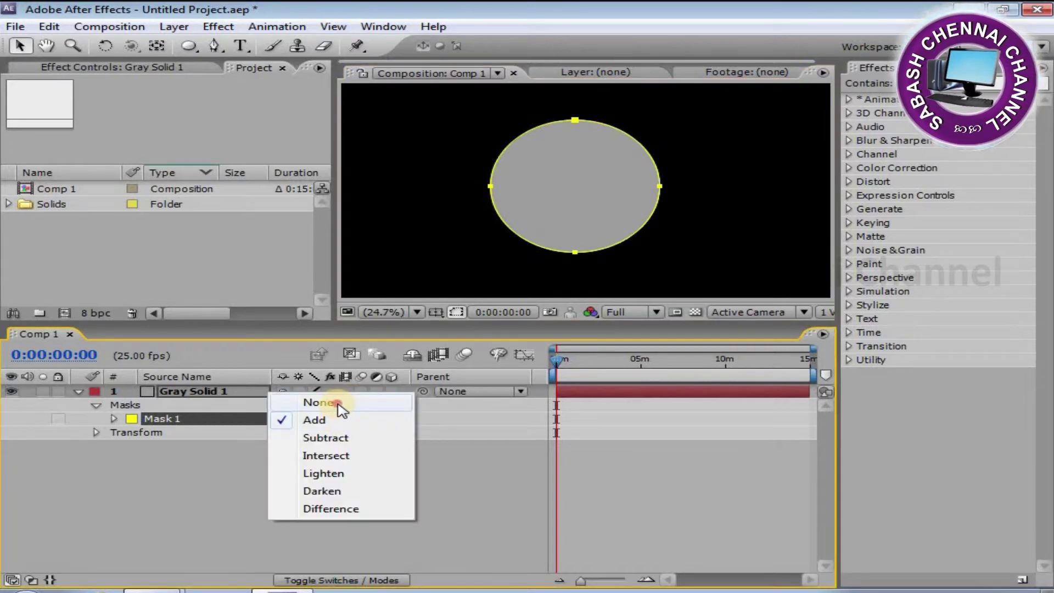
left_click(348, 404)
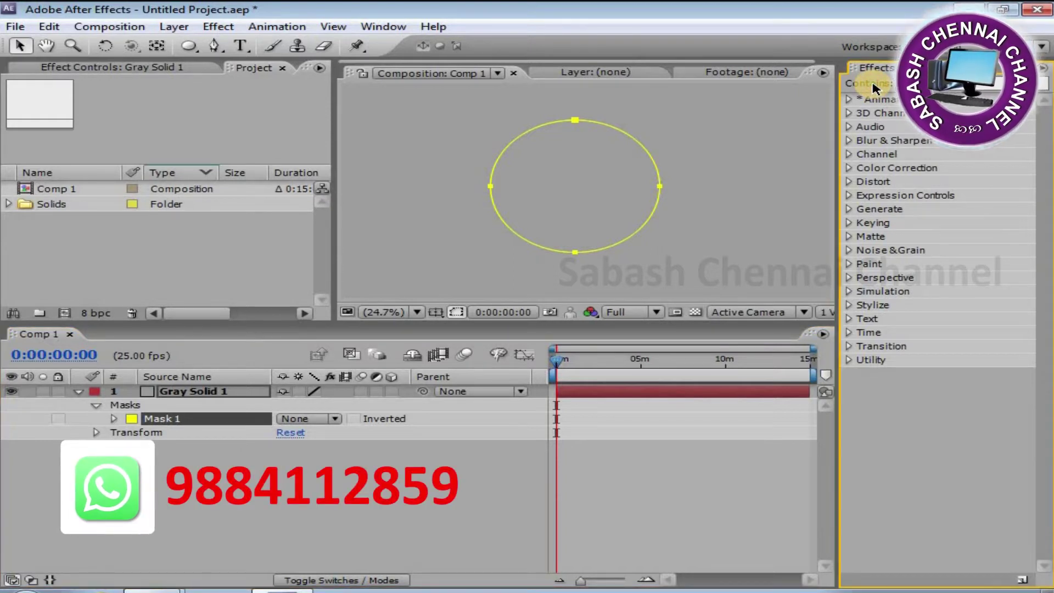
Search the effects for 'audio' and apply Audio Spectrum to Gray Solid 1.
key("grave")
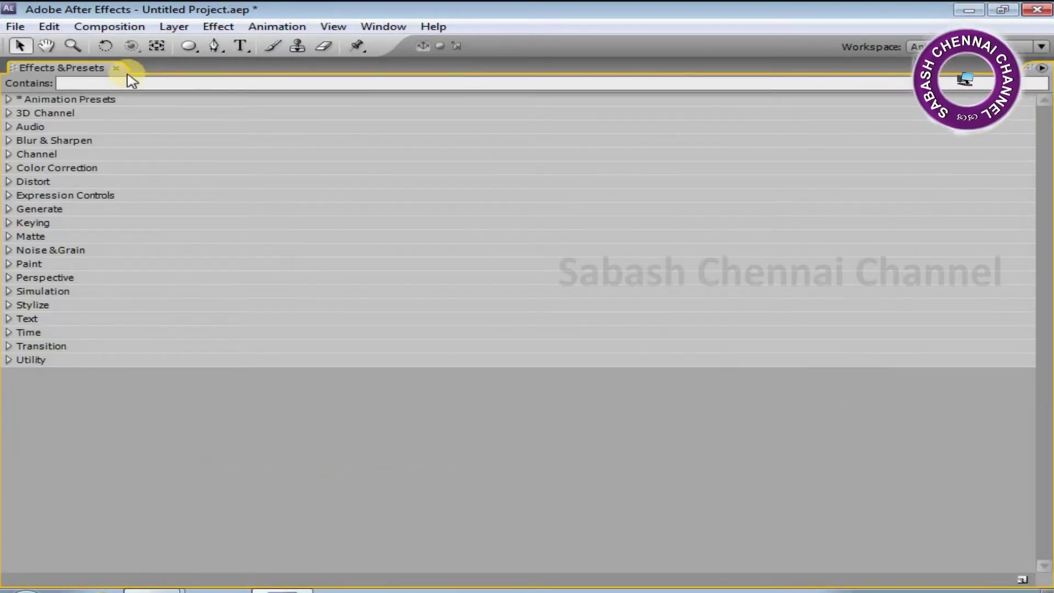
left_click(132, 81)
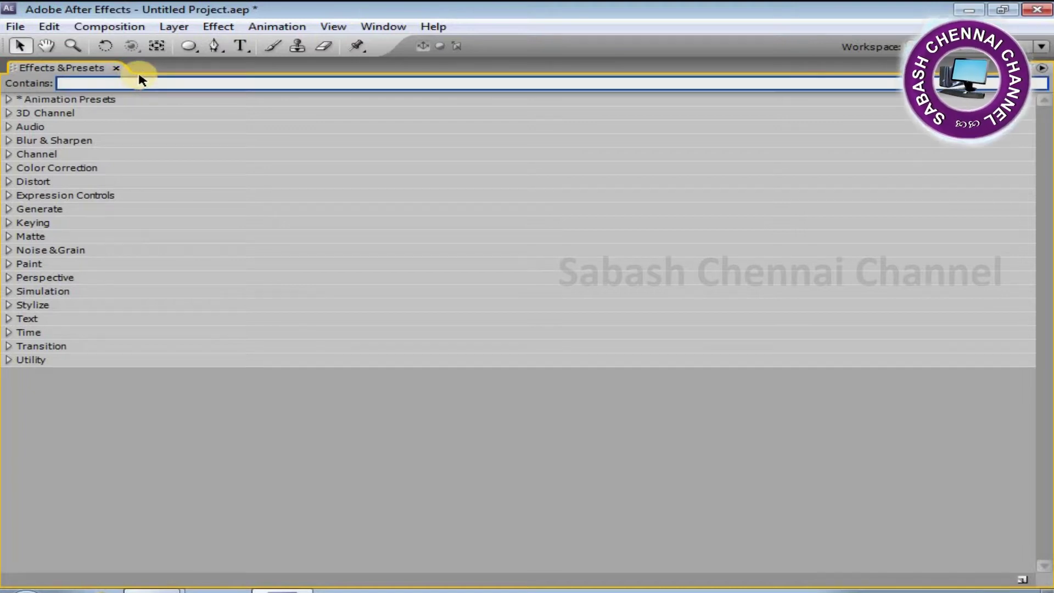
type("a")
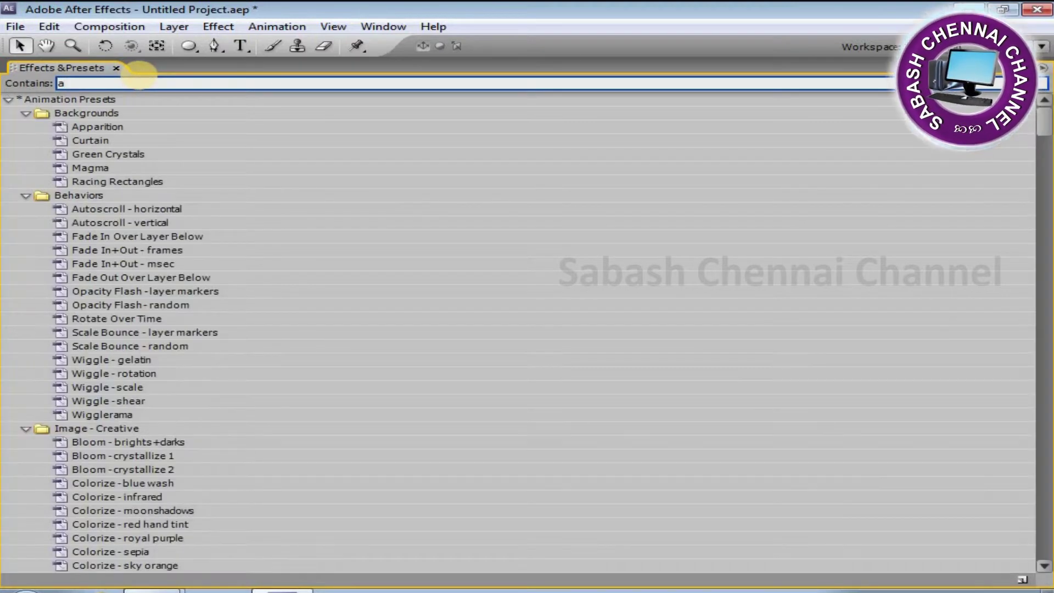
type("udi")
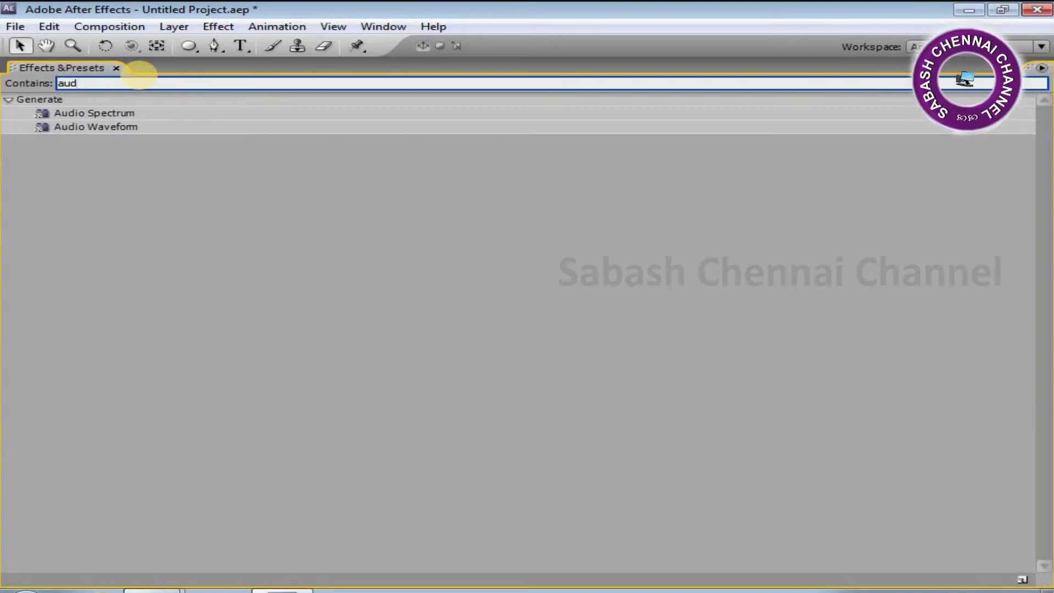
type("o")
left_click(95, 112)
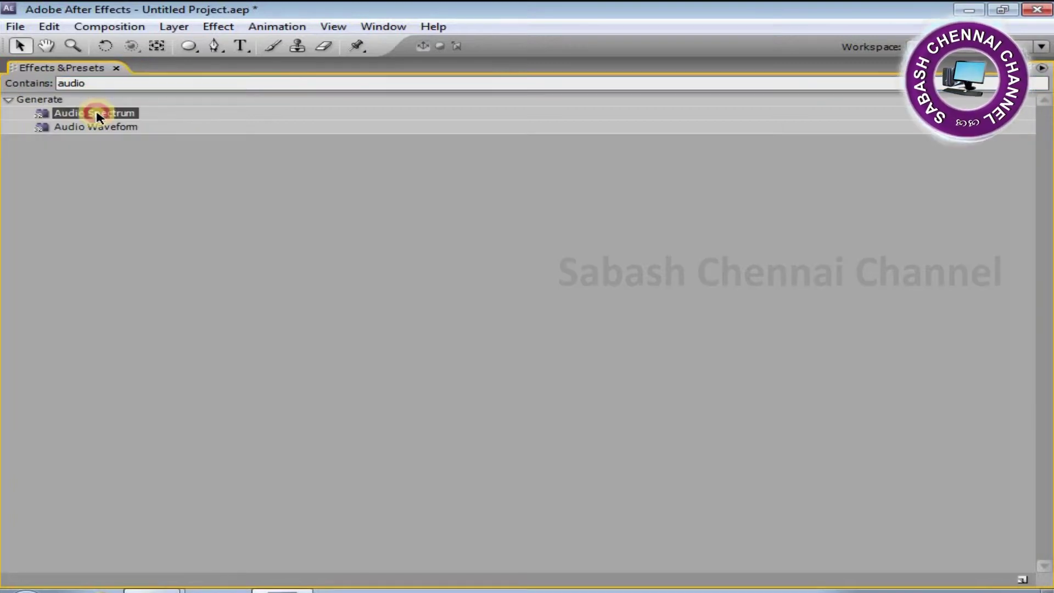
double_click(29, 70)
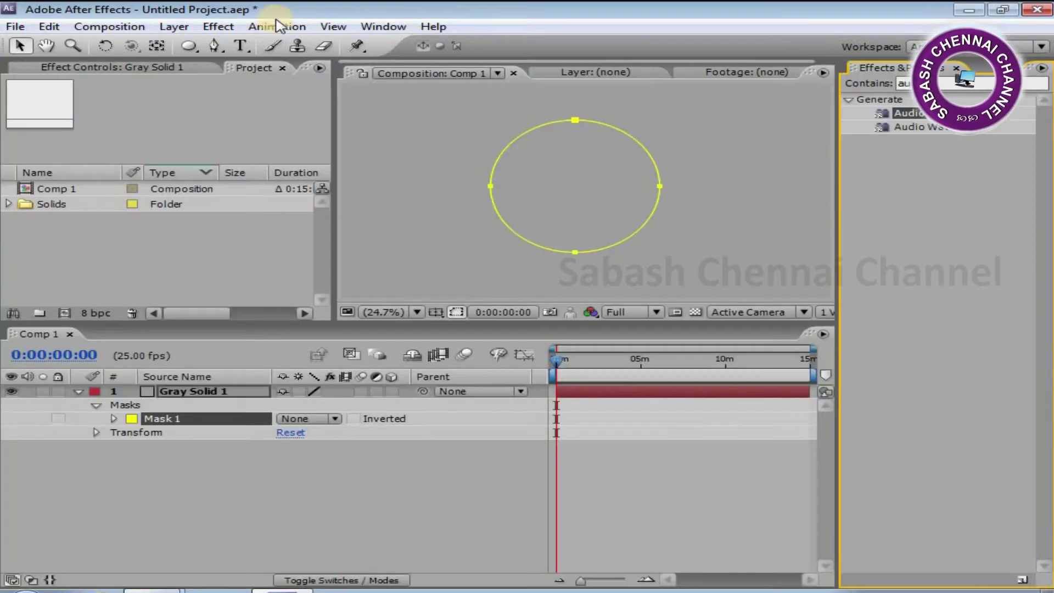
left_click_drag(903, 113, 637, 187)
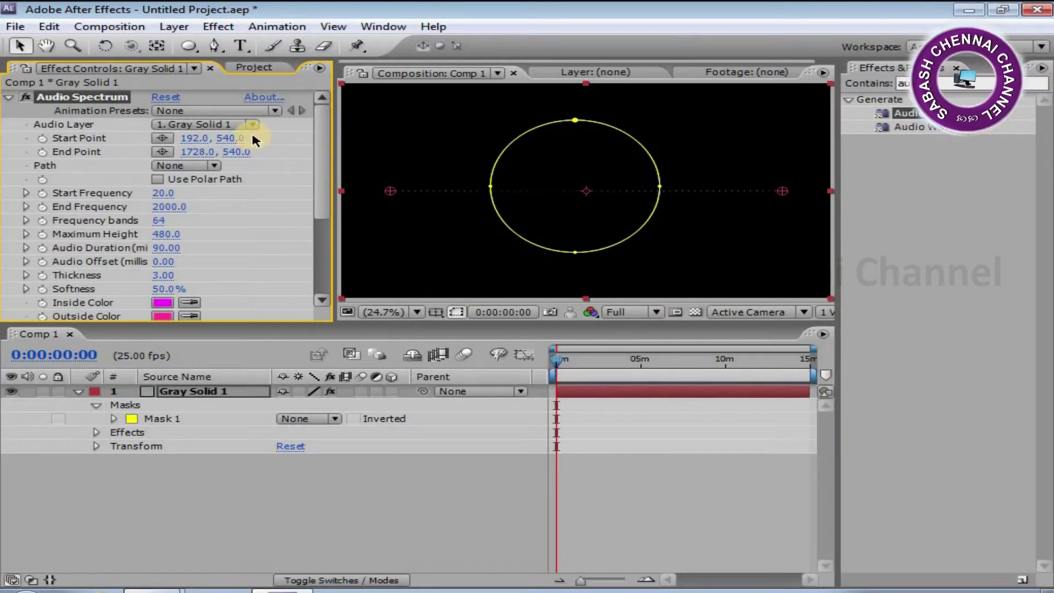
Collapse the solid layer's mask properties and bring up the File menu.
left_click(98, 406)
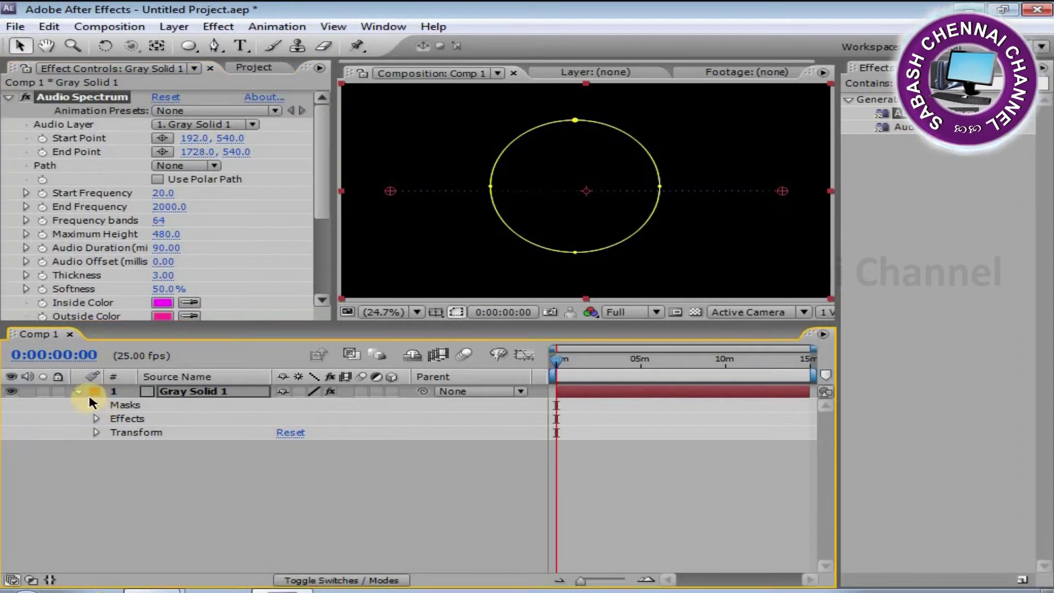
left_click(79, 391)
left_click(80, 390)
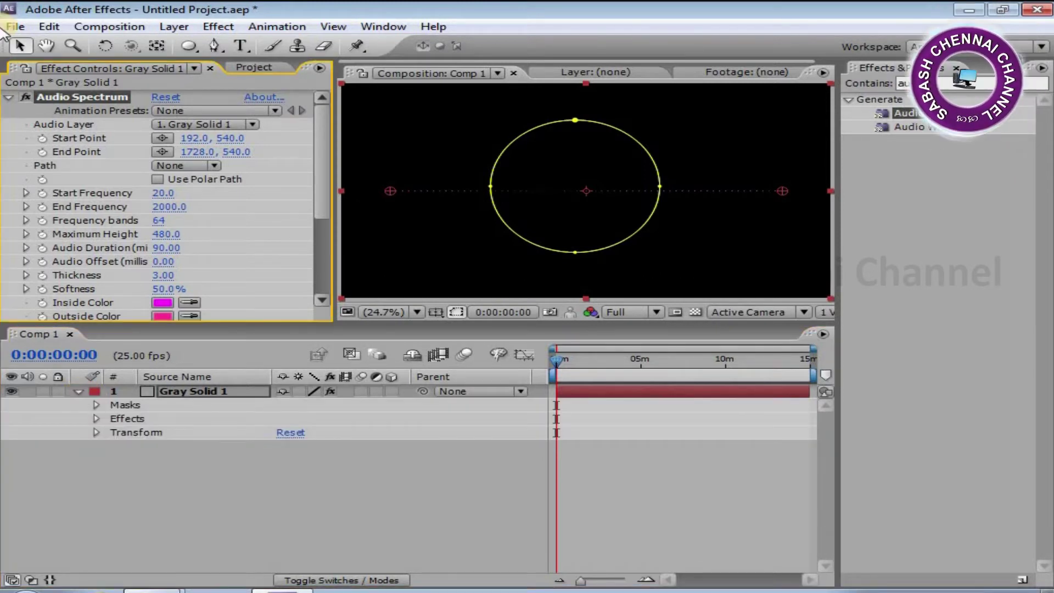
left_click(16, 27)
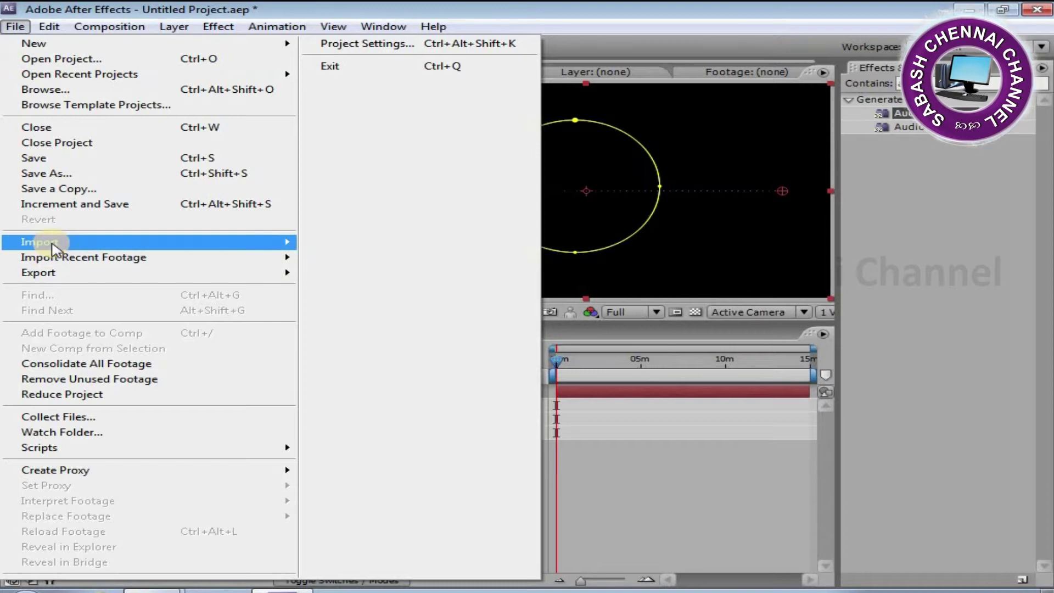
Import both bensound-moose files and place bensound-moose.mov in Comp 1 as layer 2.
mouse_move(47, 242)
left_click(364, 243)
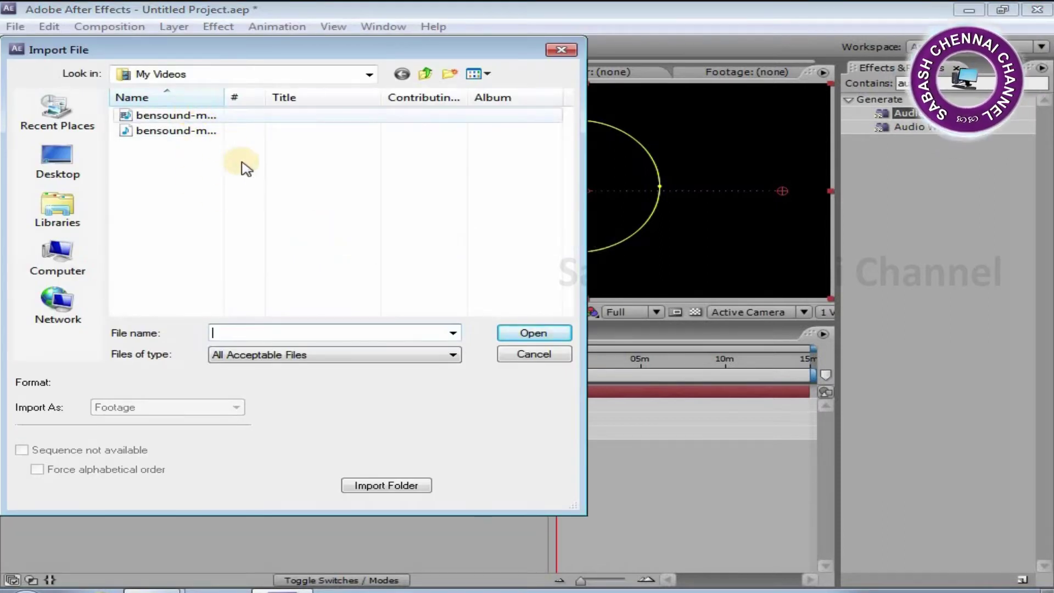
left_click_drag(260, 163, 277, 185)
left_click_drag(192, 134, 172, 104)
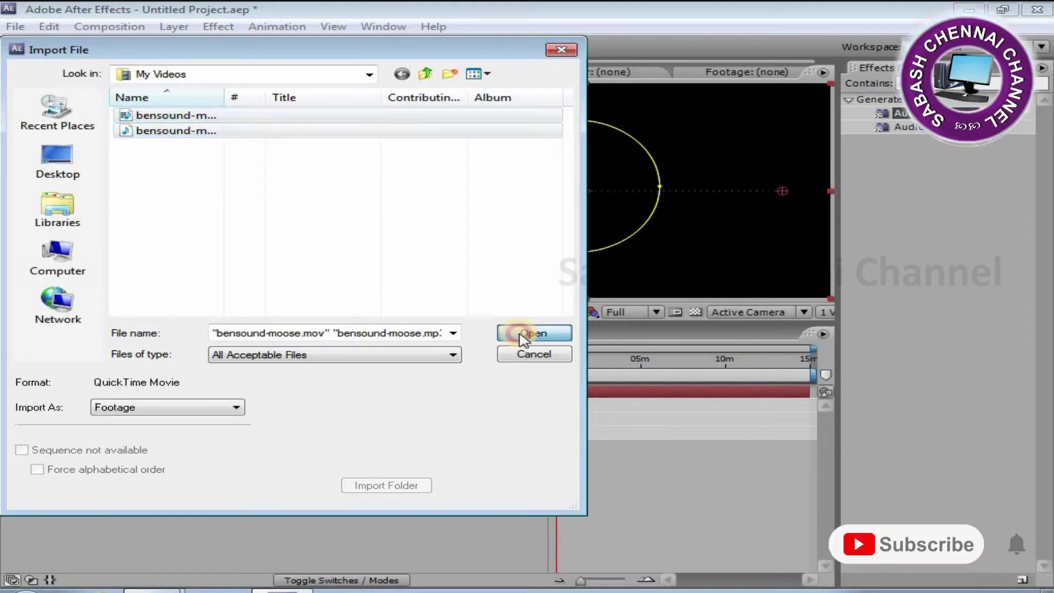
left_click(516, 334)
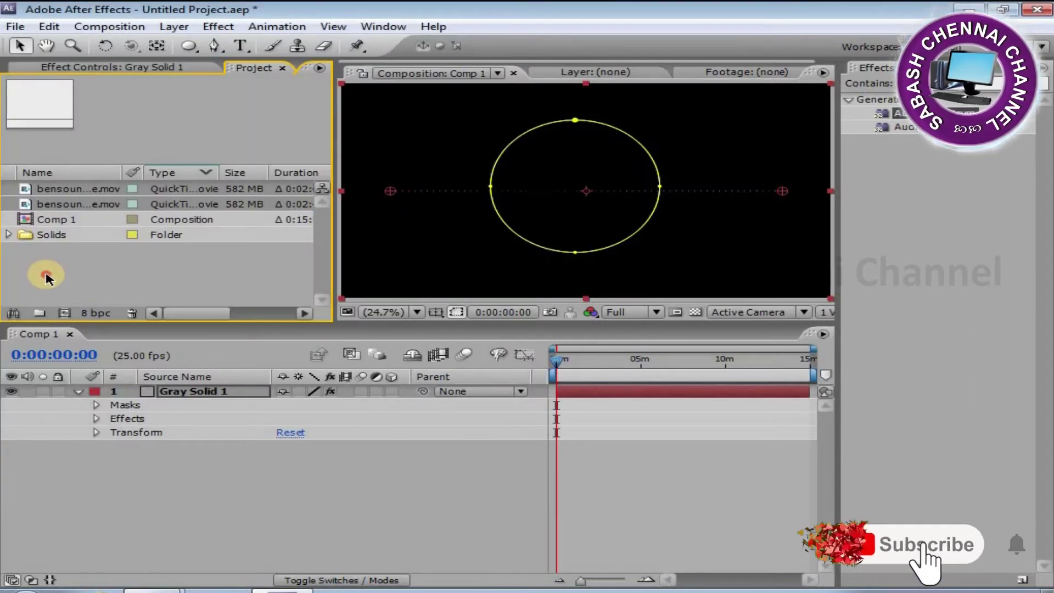
left_click_drag(26, 192, 76, 441)
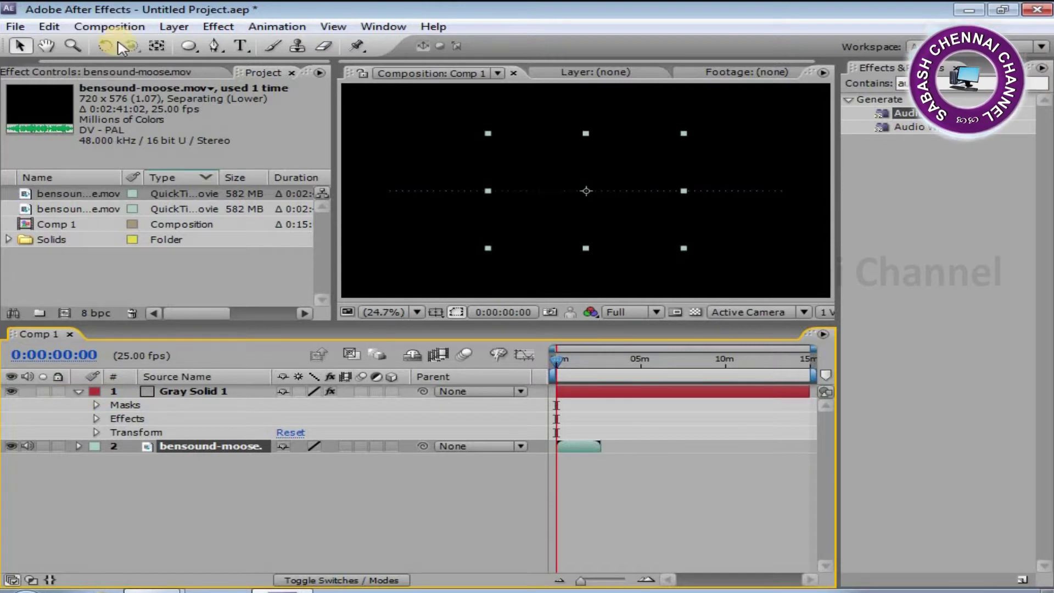
left_click(211, 392)
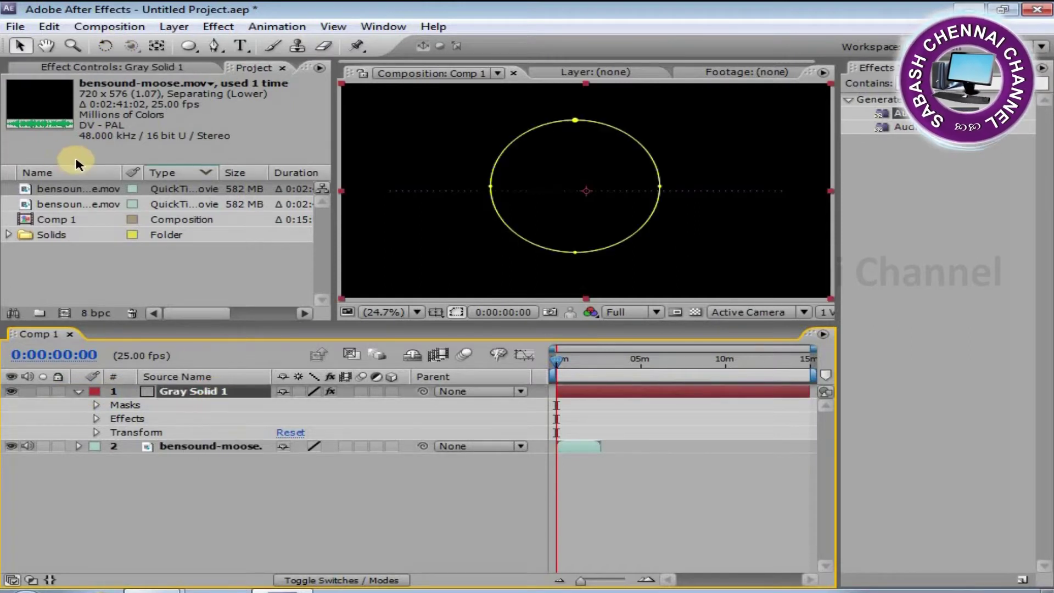
Set Audio Spectrum's Audio Layer to 2. bensound-moose.mov and its Path to Mask 1.
left_click(97, 419)
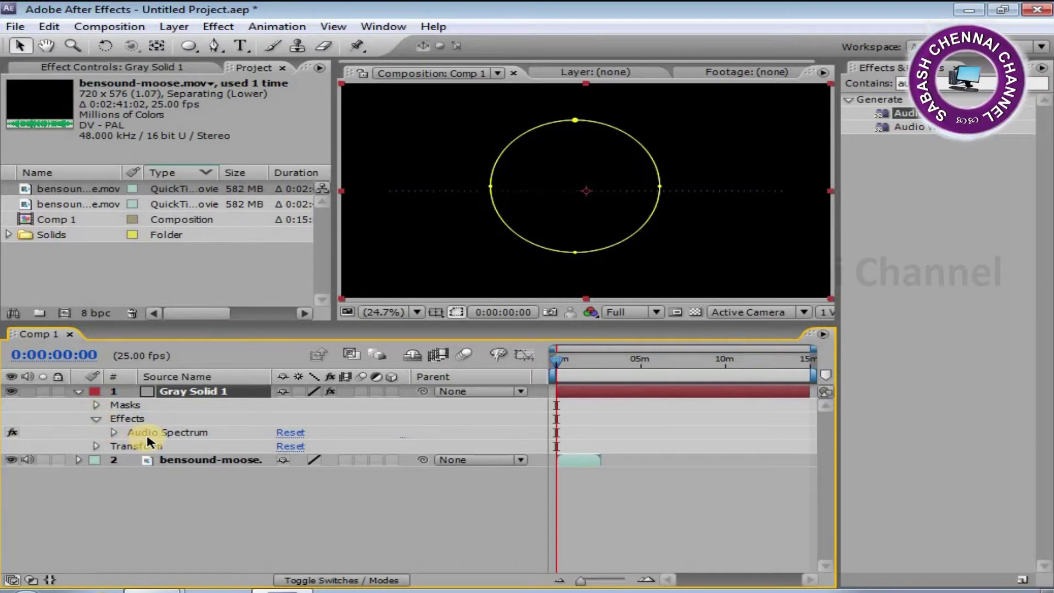
left_click(115, 433)
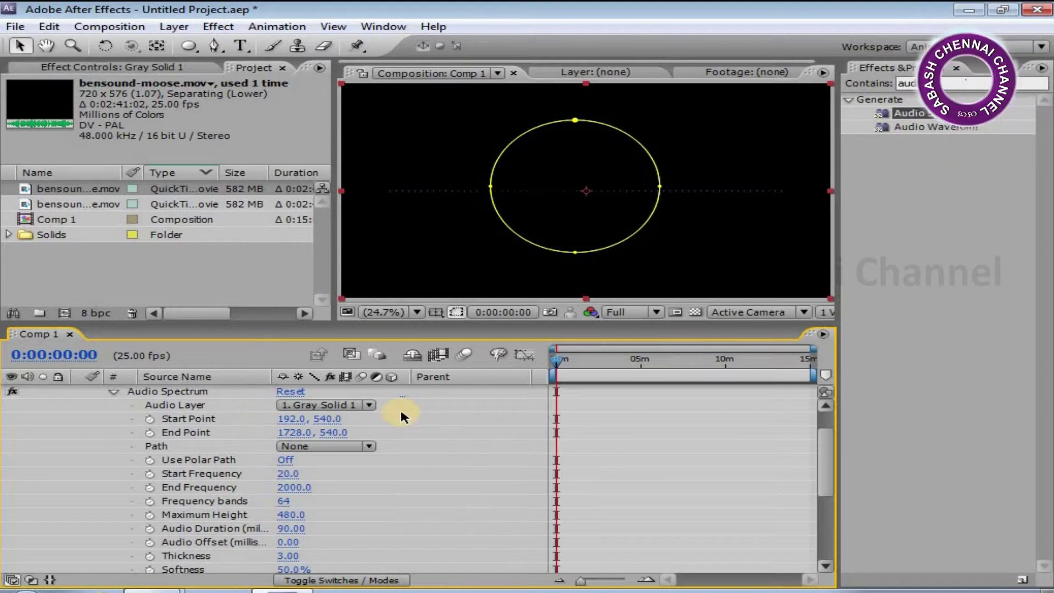
left_click(147, 393)
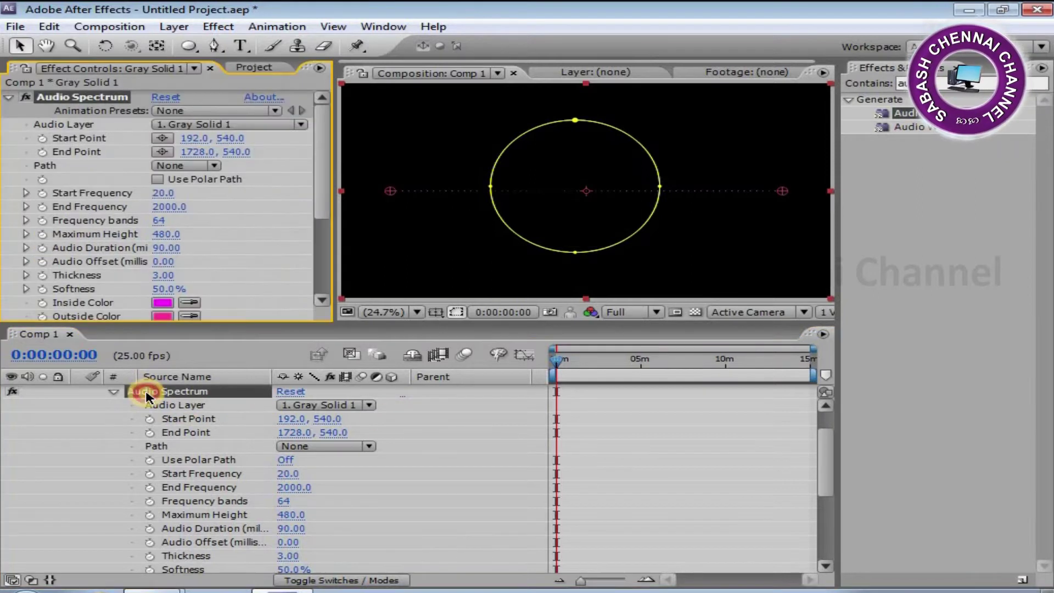
left_click(300, 128)
left_click(299, 144)
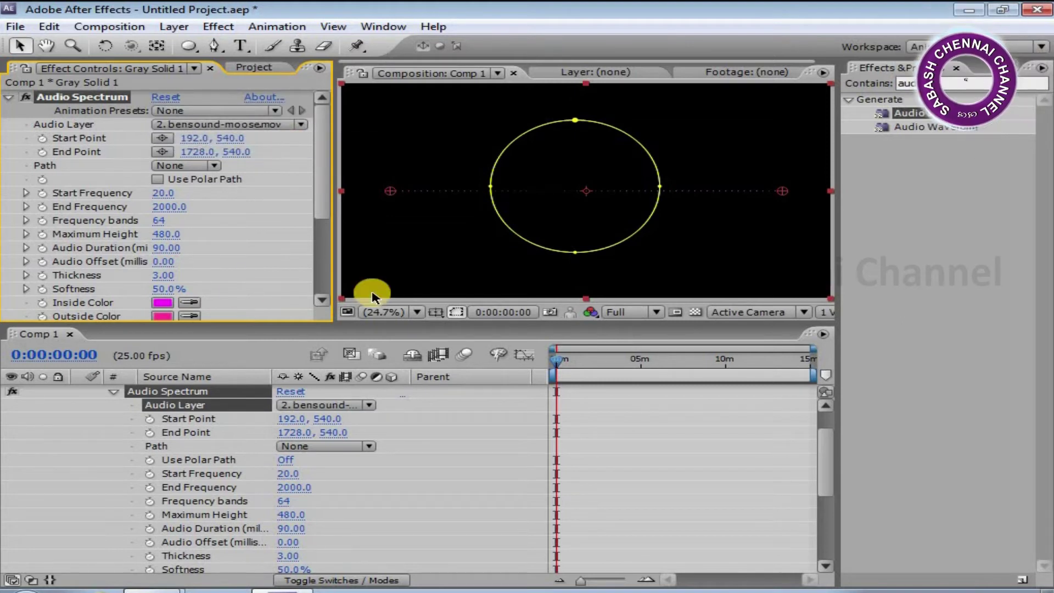
left_click(213, 165)
left_click(204, 193)
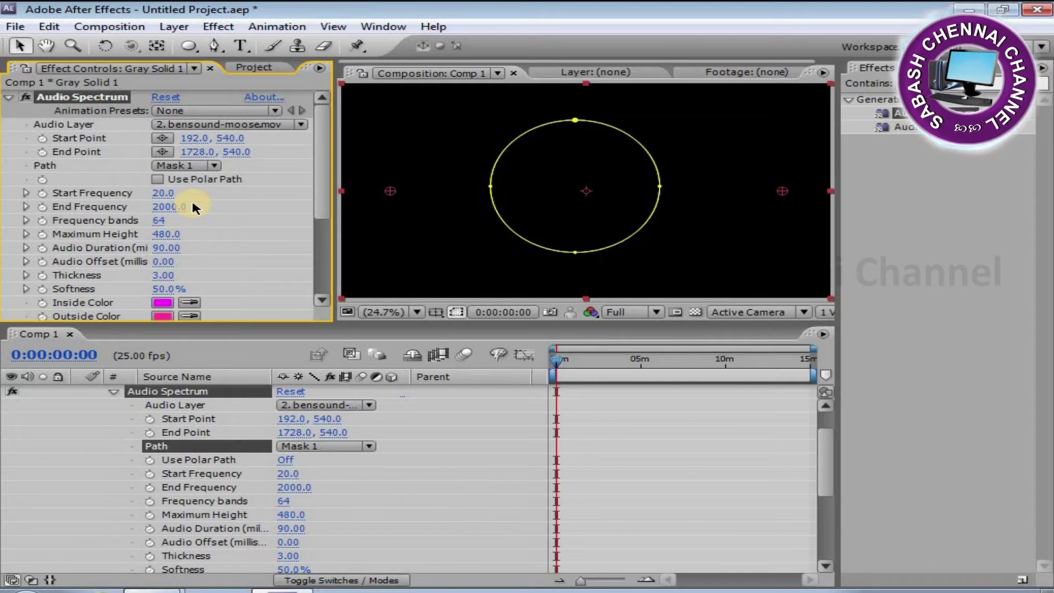
left_click(168, 209)
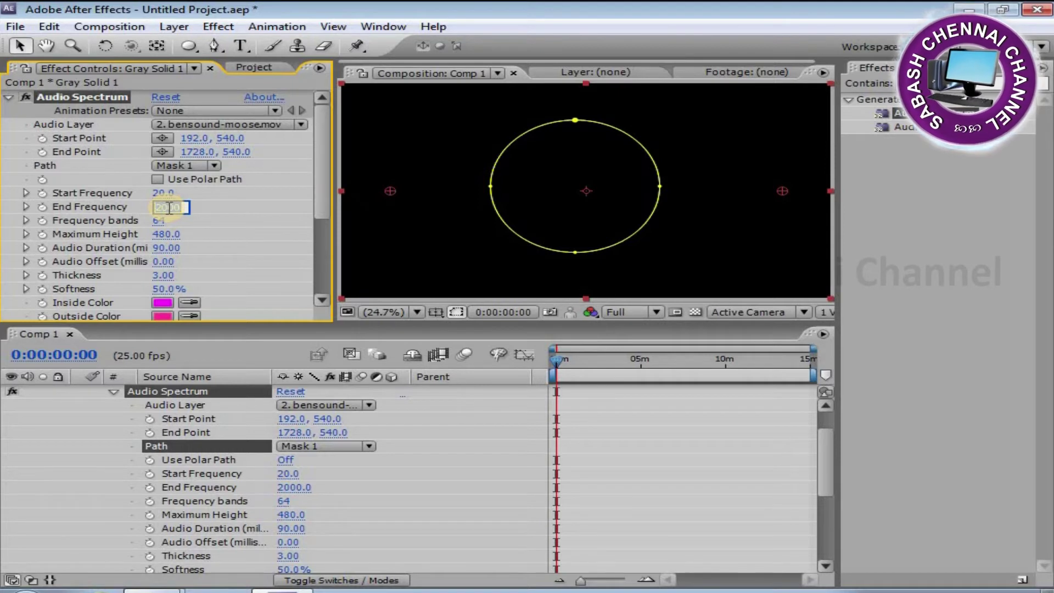
Set End Frequency to 300, Frequency bands to 100 and Maximum Height to 500.
type("300")
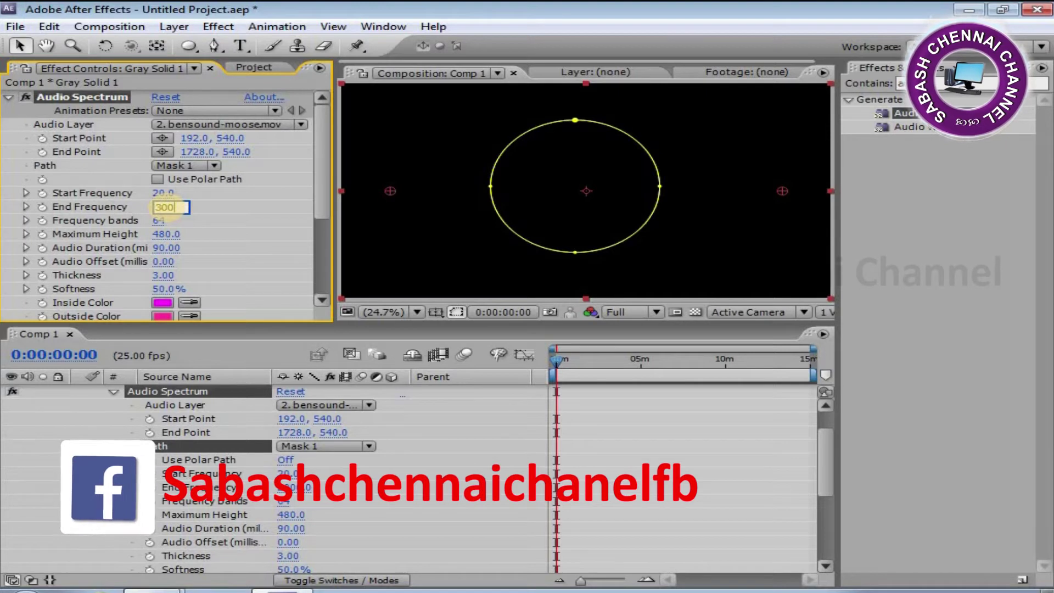
left_click(160, 224)
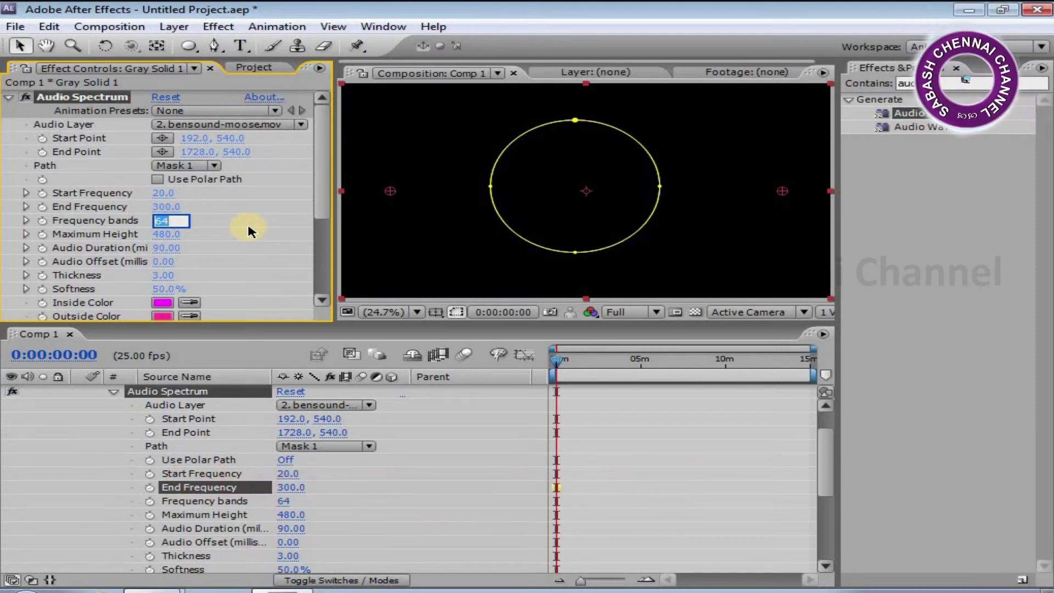
type("100")
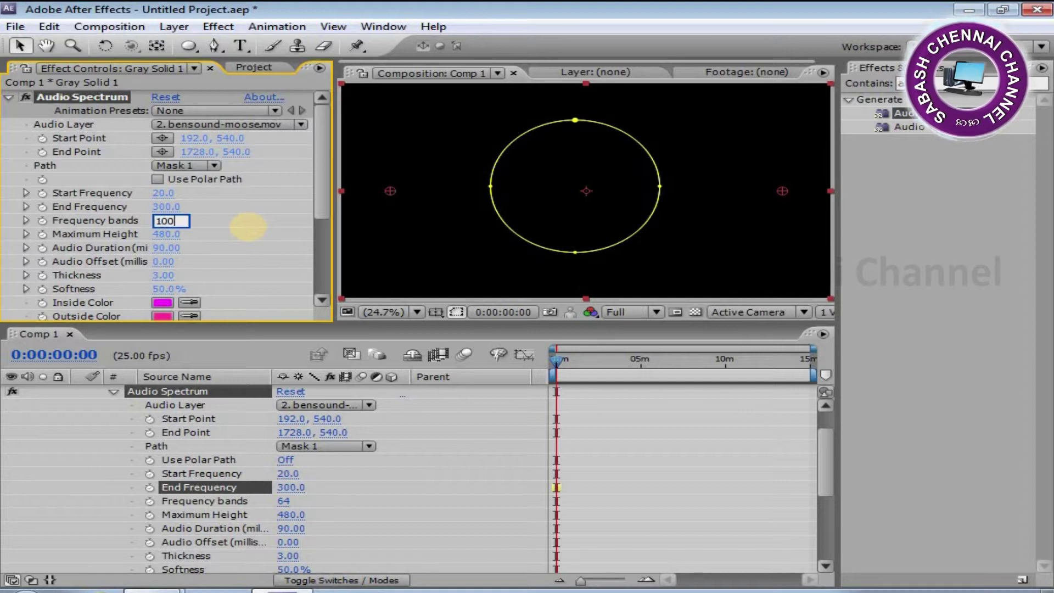
left_click(164, 234)
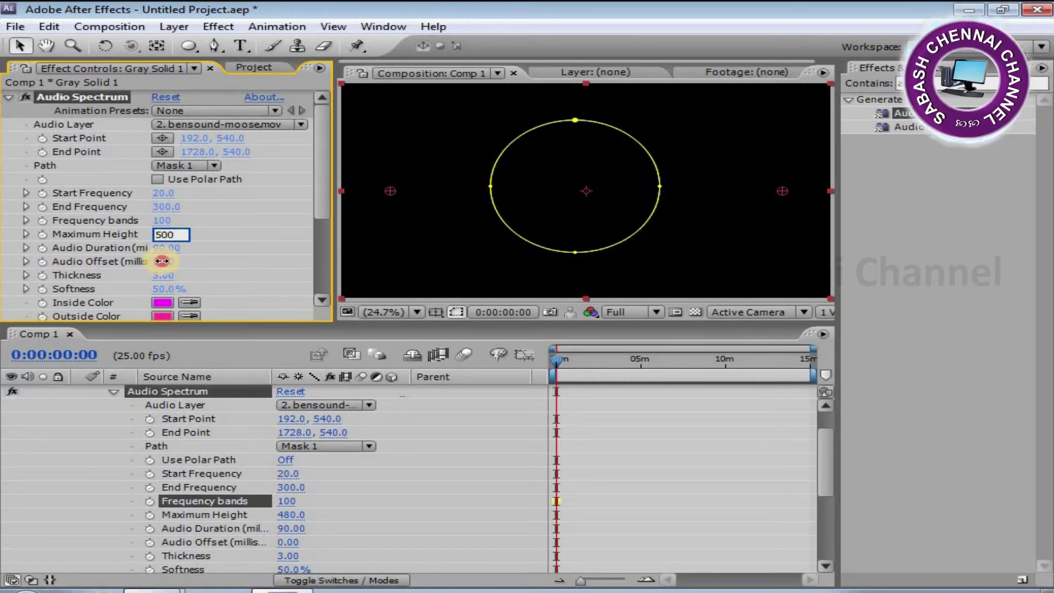
left_click(163, 262)
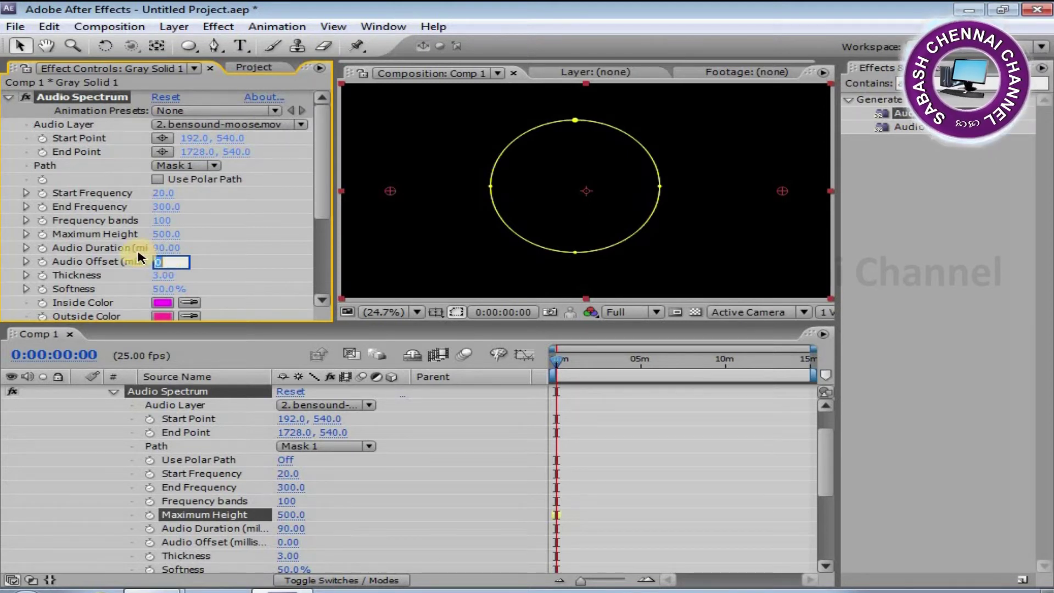
Keep Audio Offset at 0 and set Thickness to 20.
key("Tab")
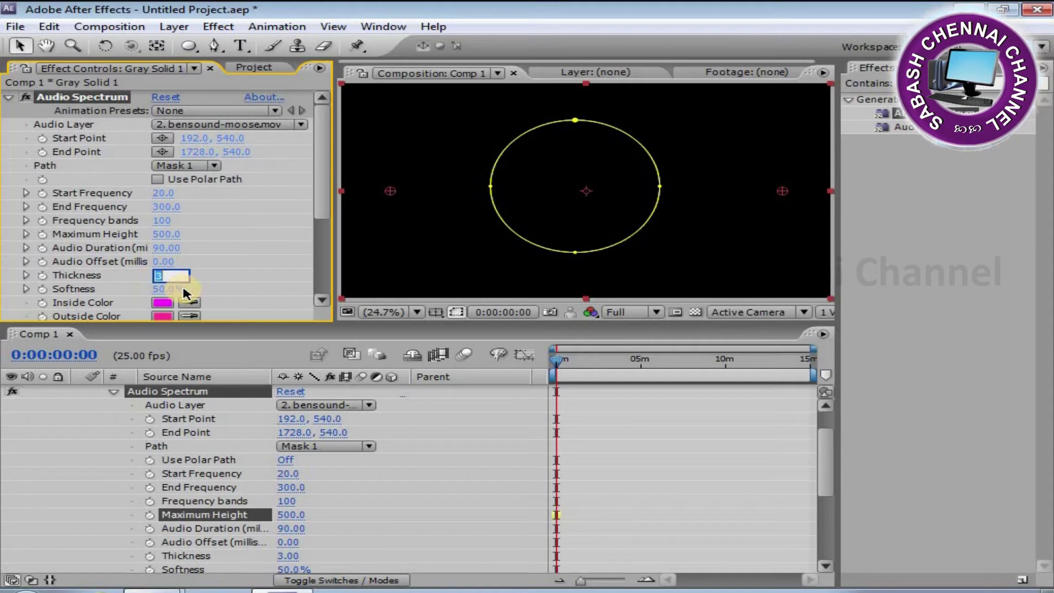
type("30")
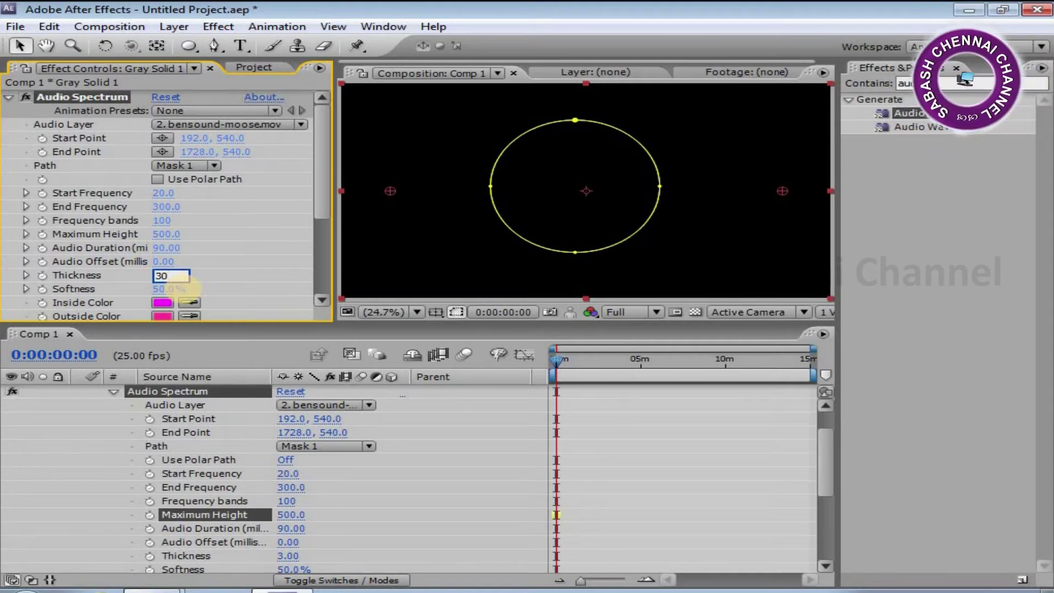
left_click(324, 256)
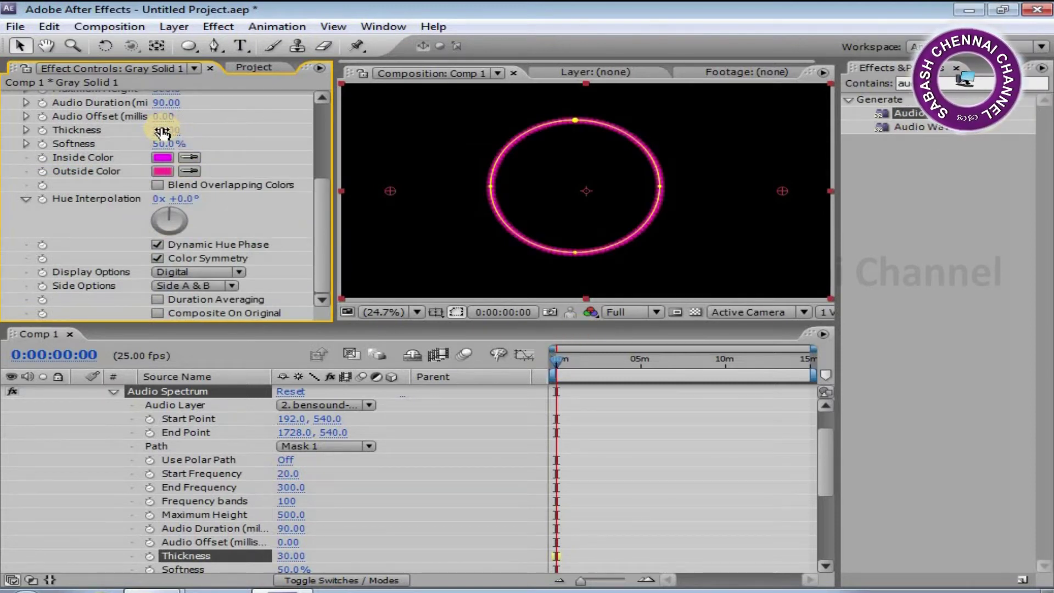
type("20")
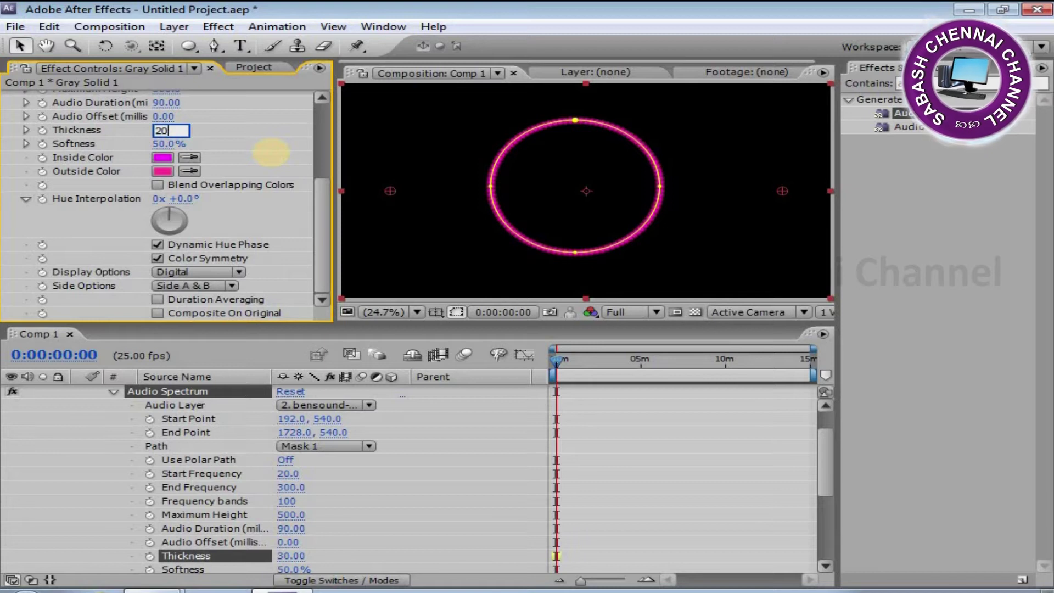
key("Return")
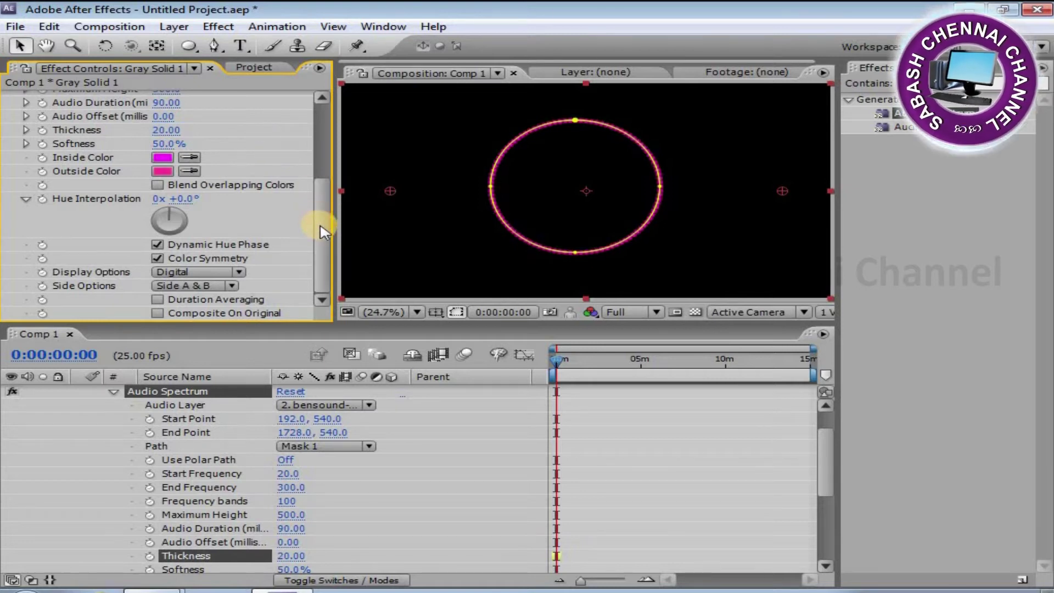
scroll(323, 216, "up", 1)
scroll(325, 214, "up", 1)
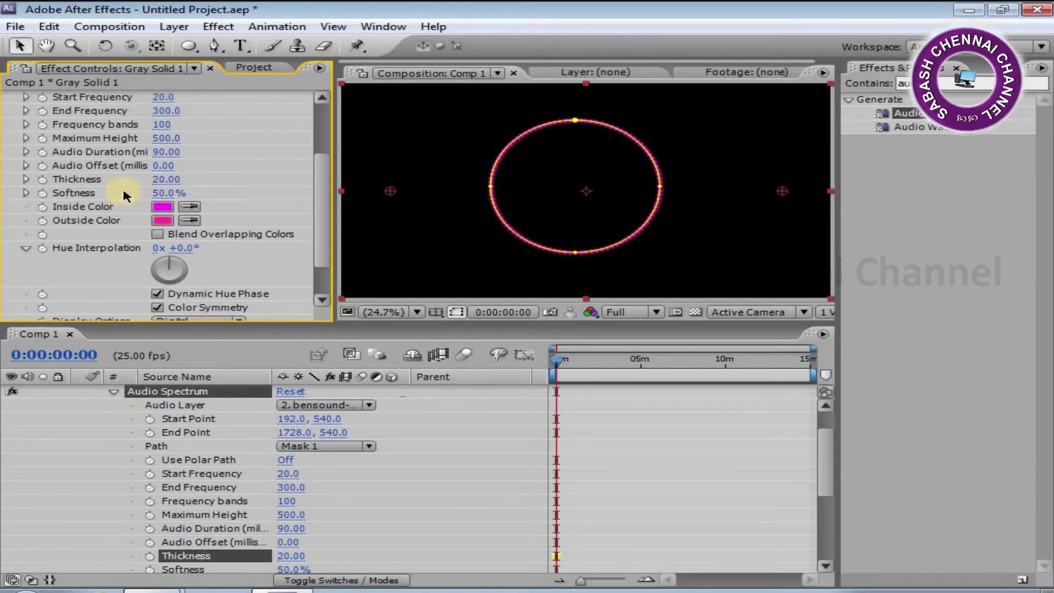
Make the spectrum's Inside Color red and Outside Color blue.
left_click(163, 206)
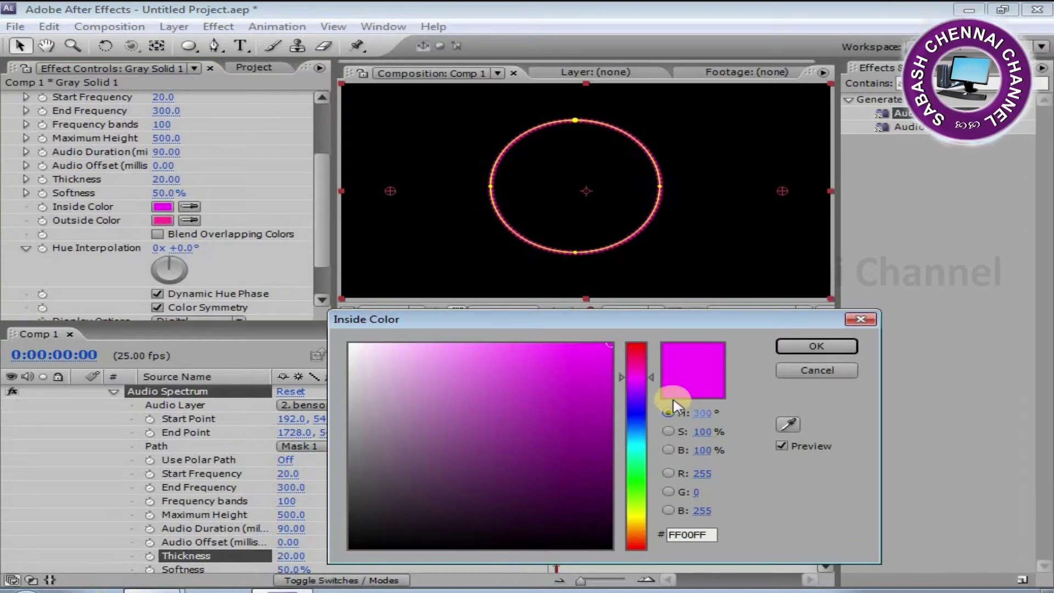
left_click_drag(637, 348, 646, 322)
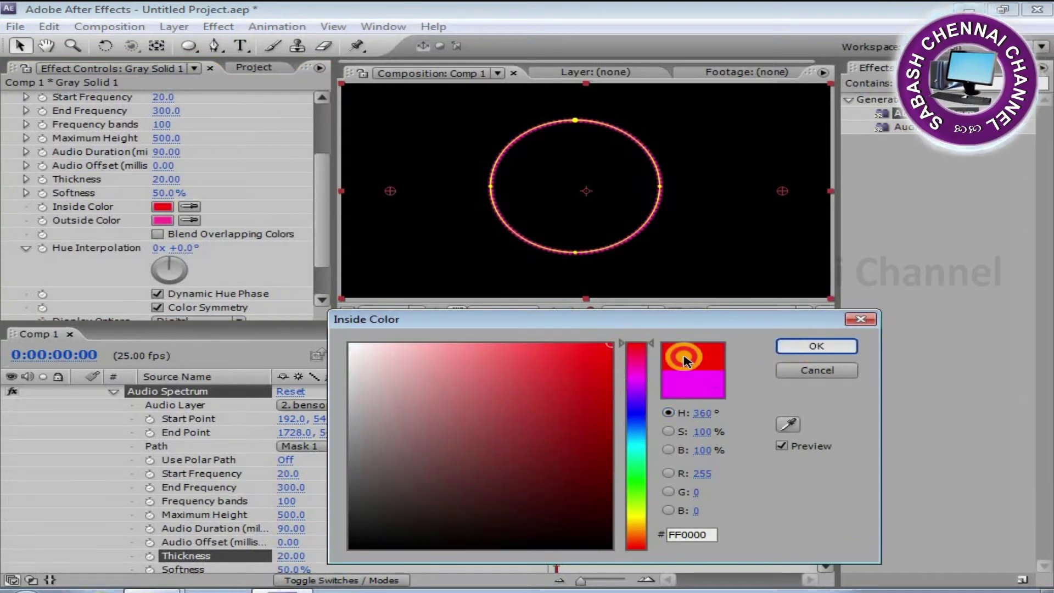
left_click(816, 346)
left_click(162, 220)
left_click_drag(636, 384, 637, 413)
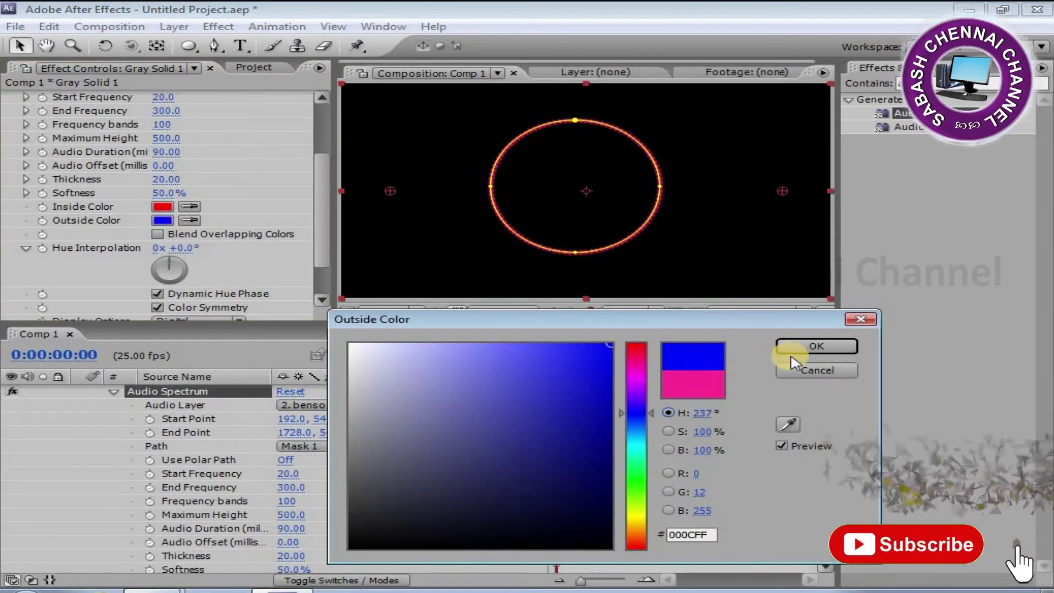
left_click(807, 346)
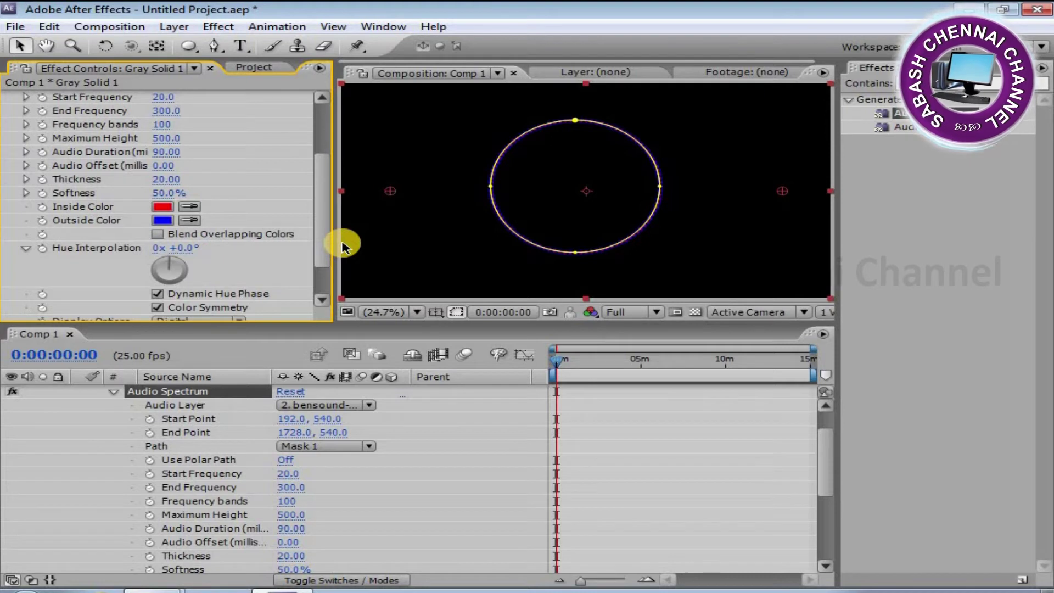
Set Softness to 0% and Side Options to Side B.
left_click(168, 191)
type("0")
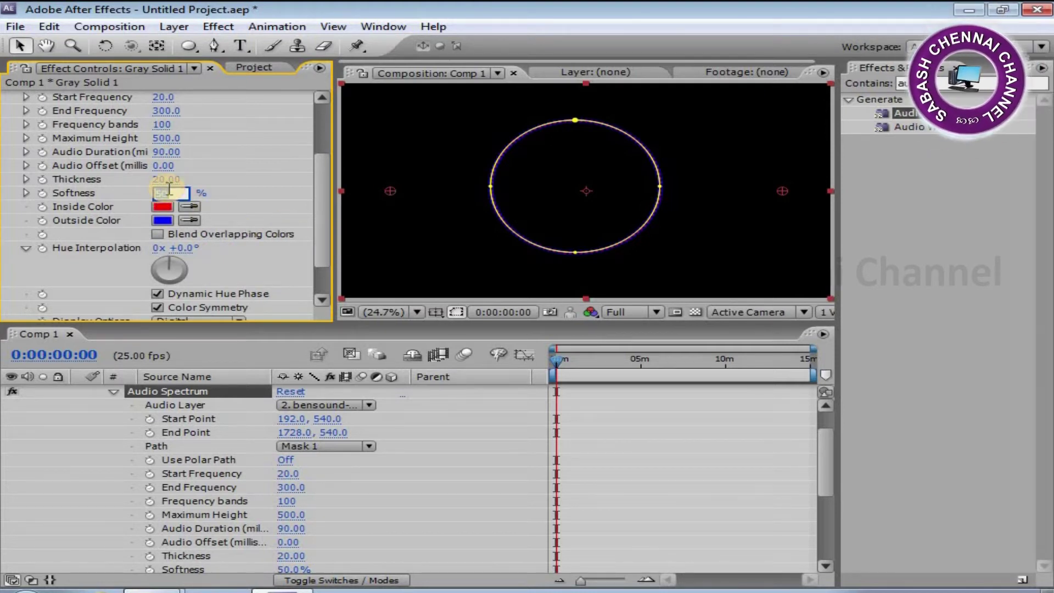
left_click(323, 214)
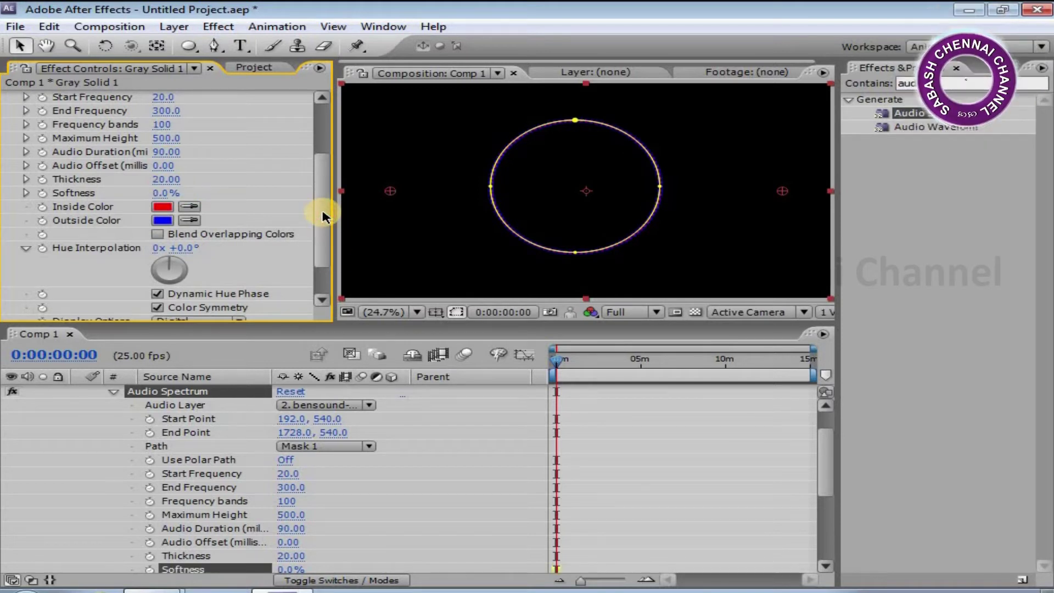
left_click_drag(321, 222, 323, 236)
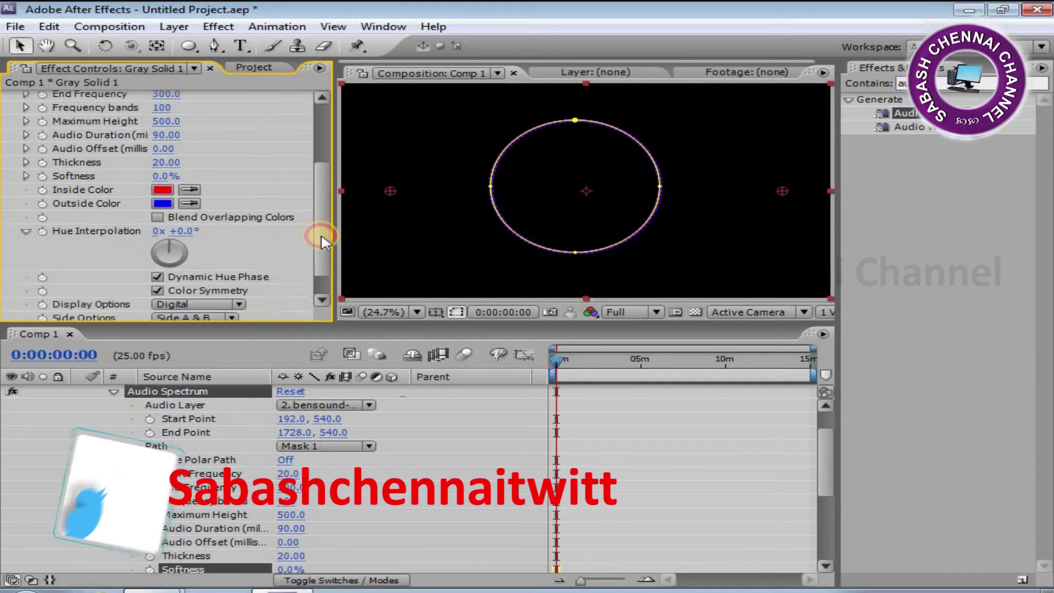
left_click(235, 286)
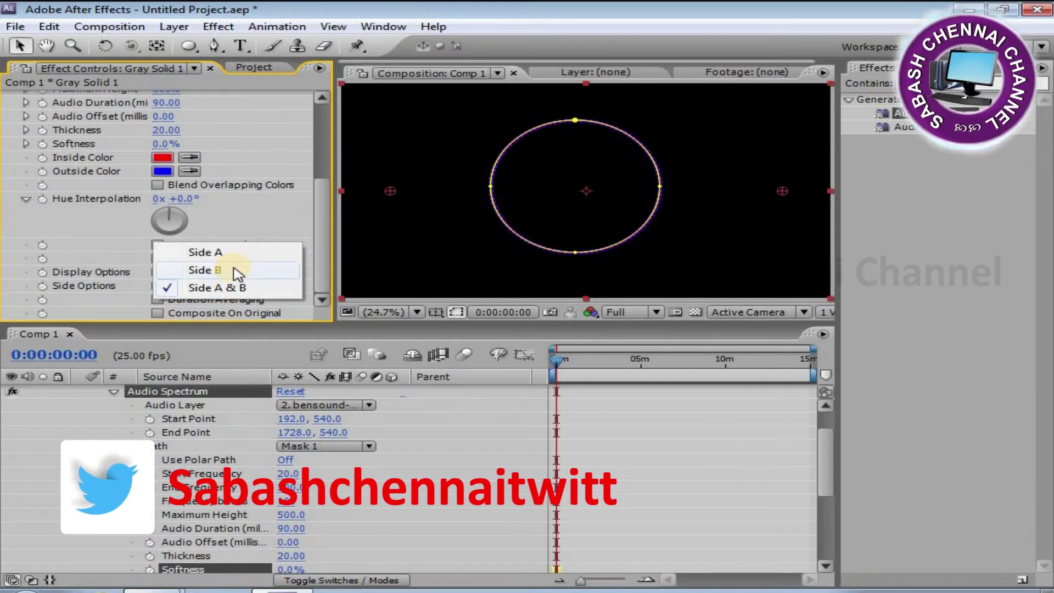
left_click(237, 270)
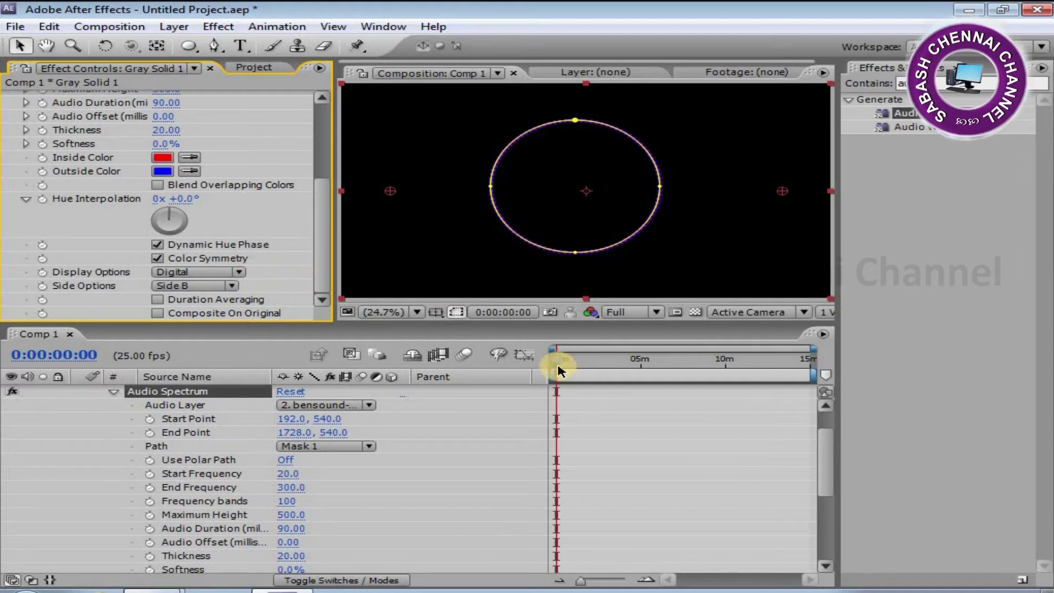
Return to the start of Comp 1 and run a RAM Preview to watch the ring pulse with music.
left_click(593, 362)
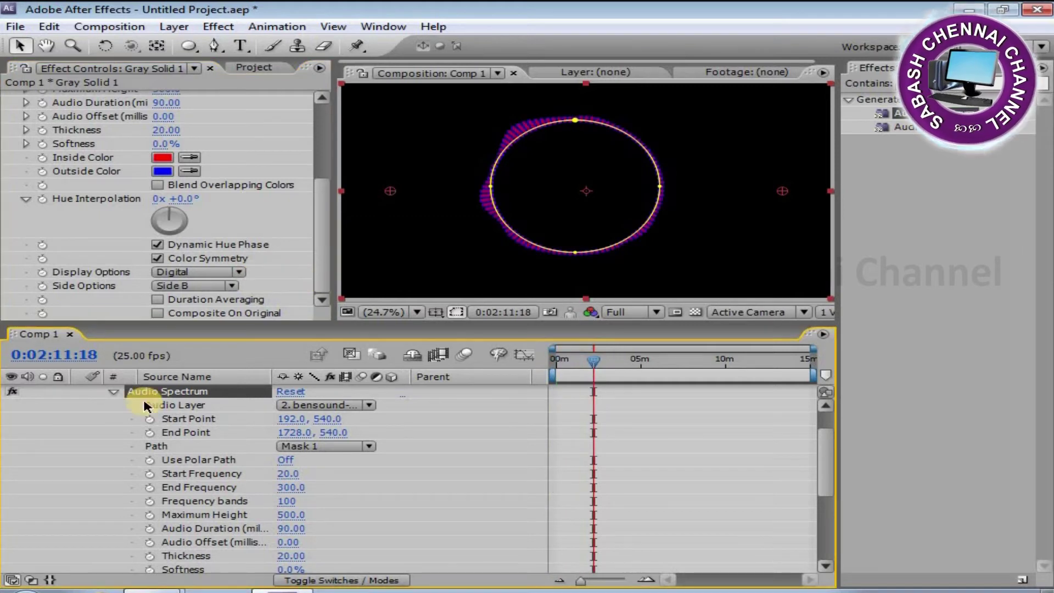
left_click(113, 390)
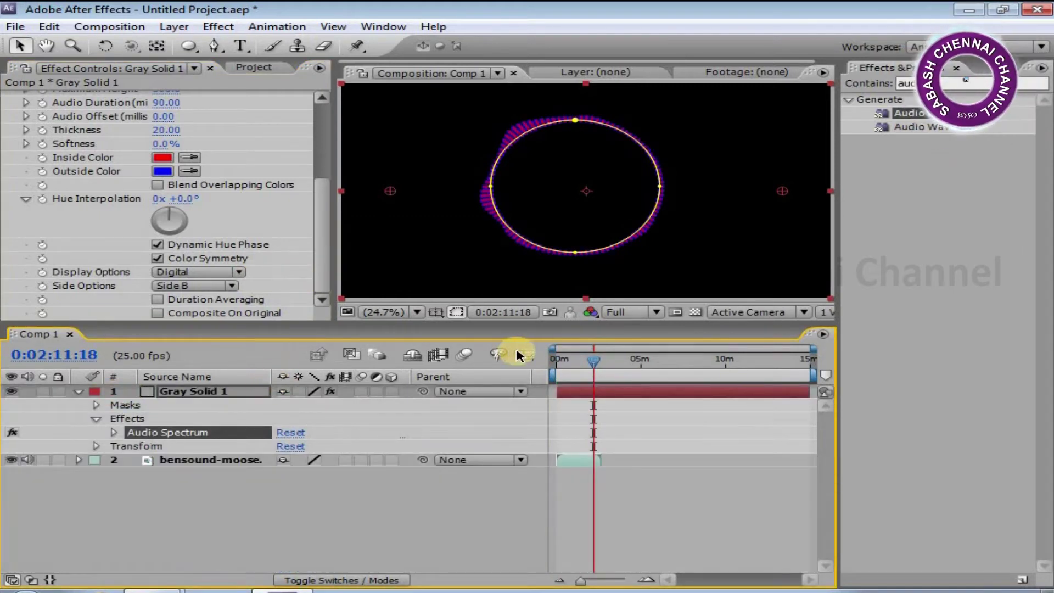
left_click(590, 360)
key("Home")
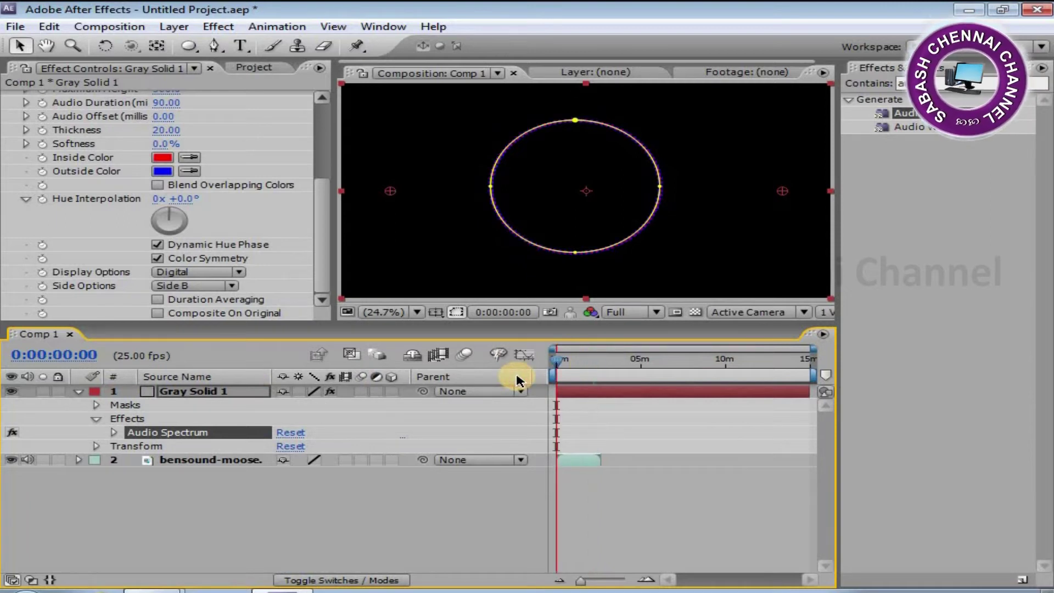
key("space")
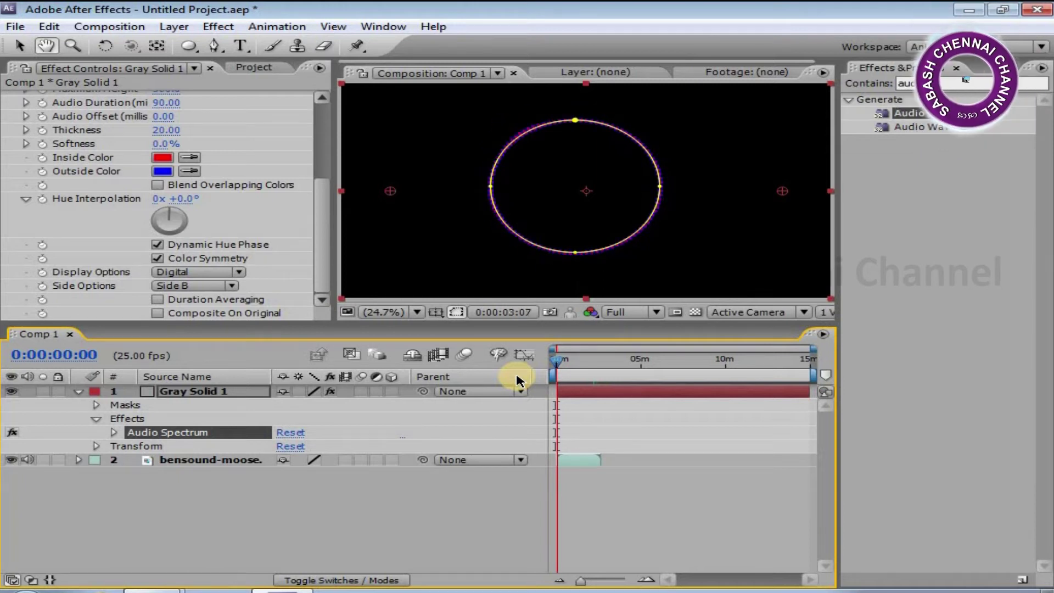
left_click(89, 27)
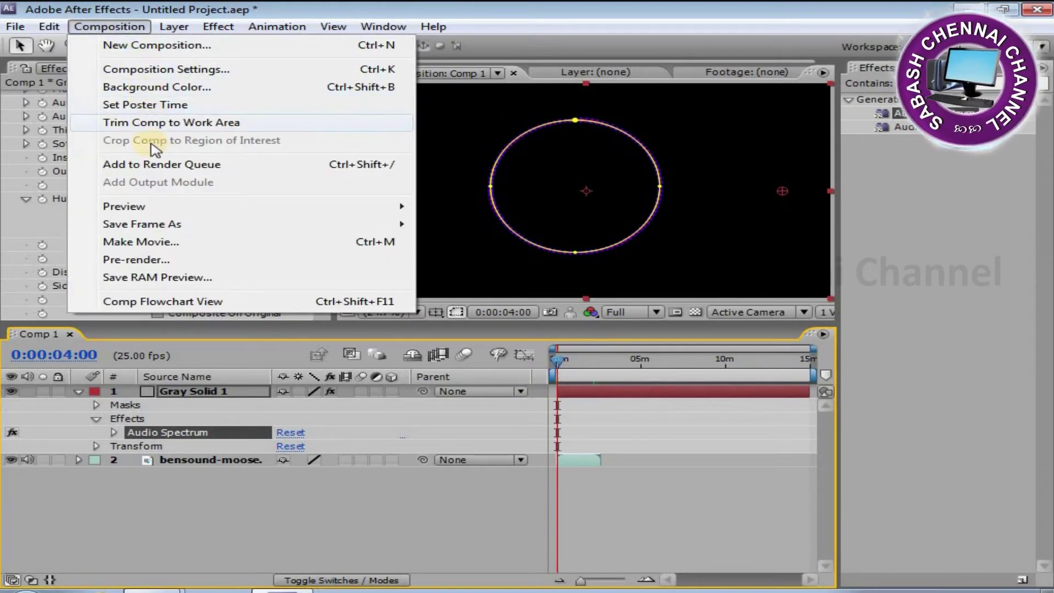
mouse_move(143, 207)
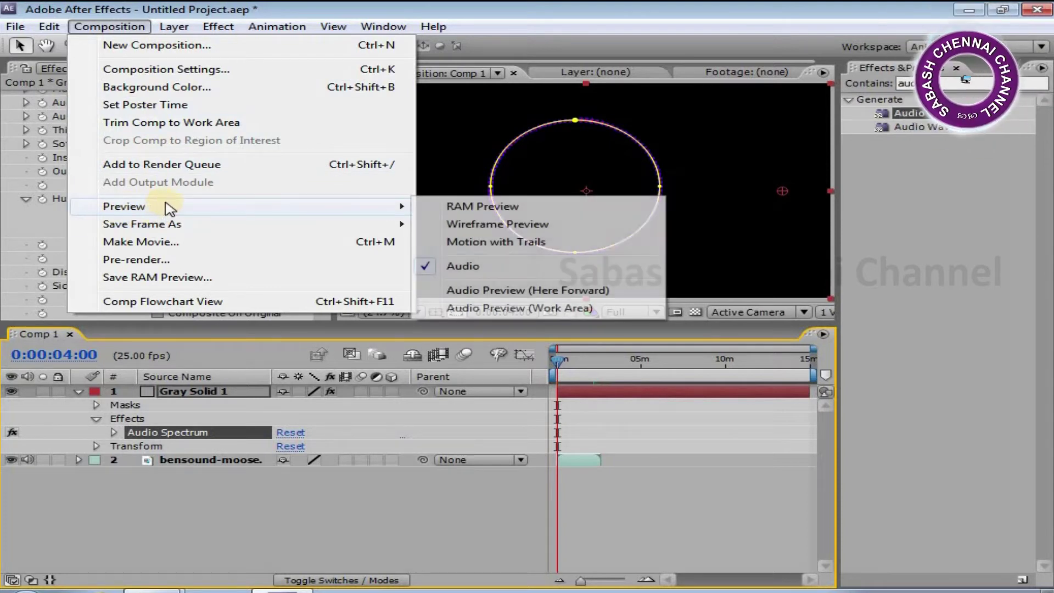
left_click(536, 213)
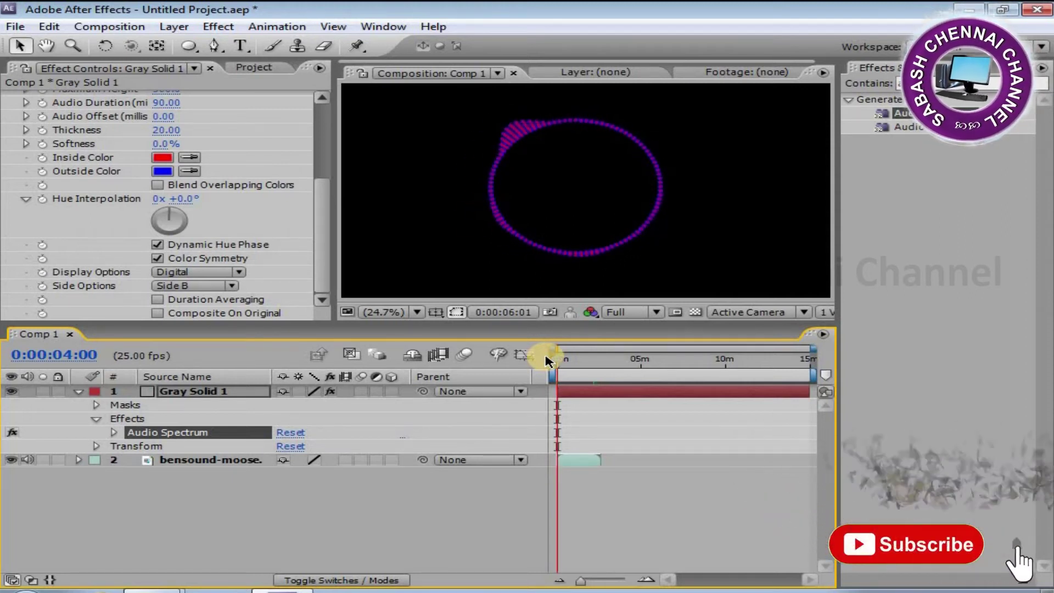
Stop playback and set both the Inside and Outside Color of Audio Spectrum to white.
left_click(163, 158)
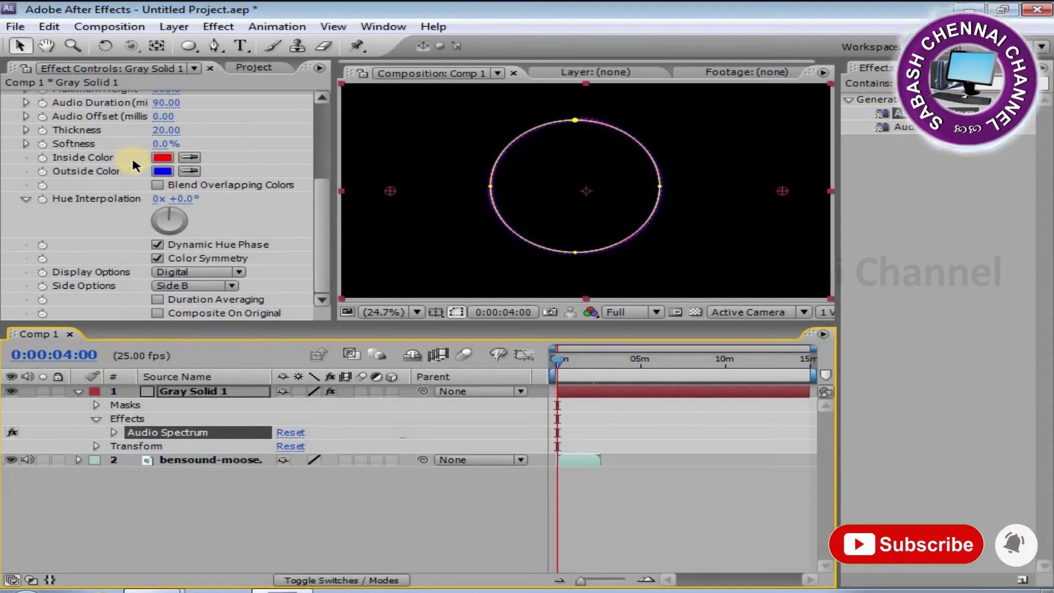
left_click(163, 158)
left_click(423, 396)
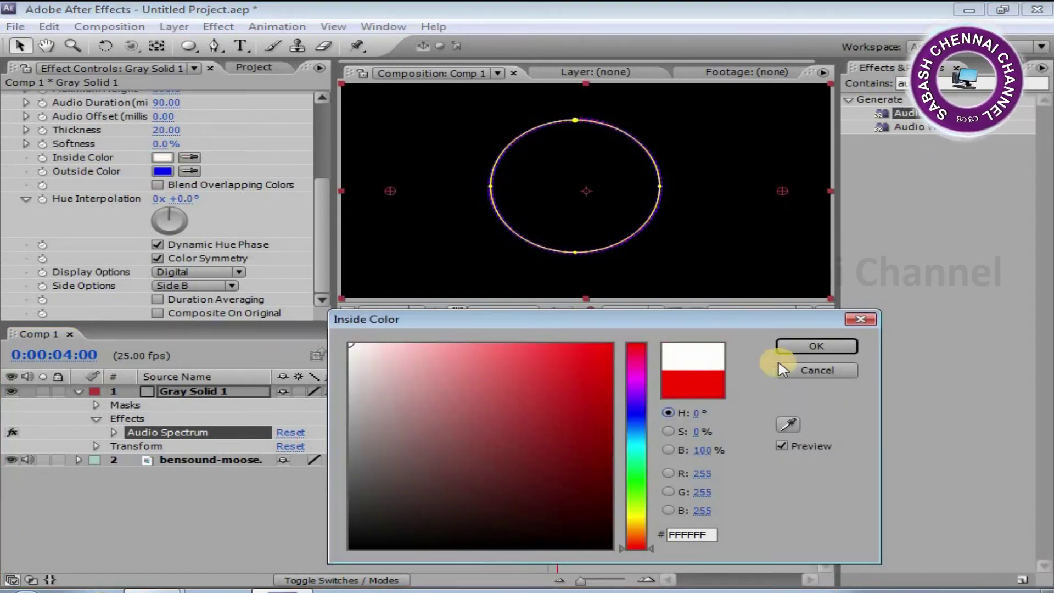
left_click(813, 343)
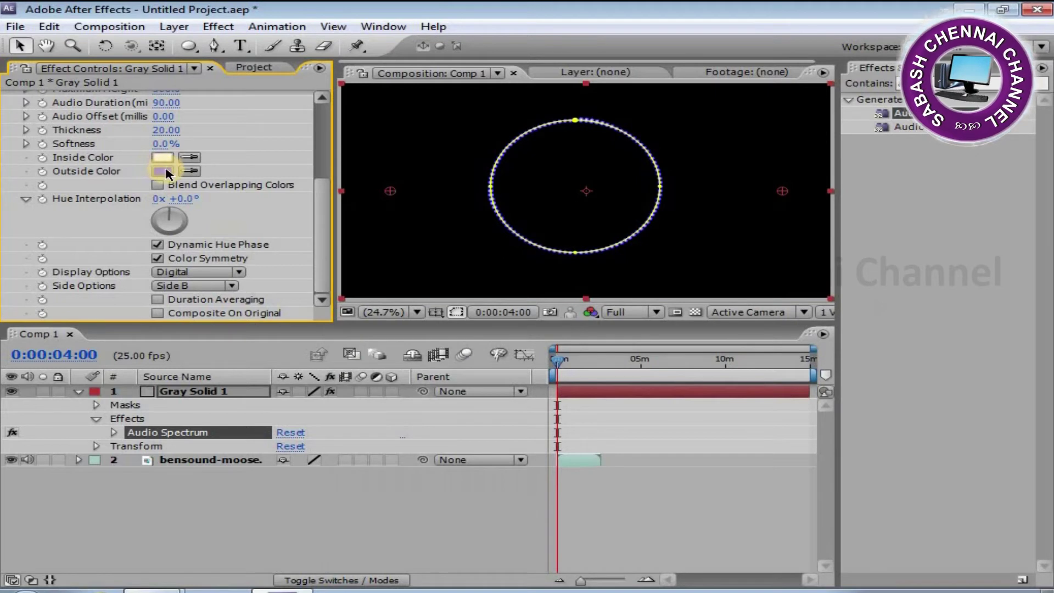
left_click(163, 170)
left_click_drag(416, 369, 350, 345)
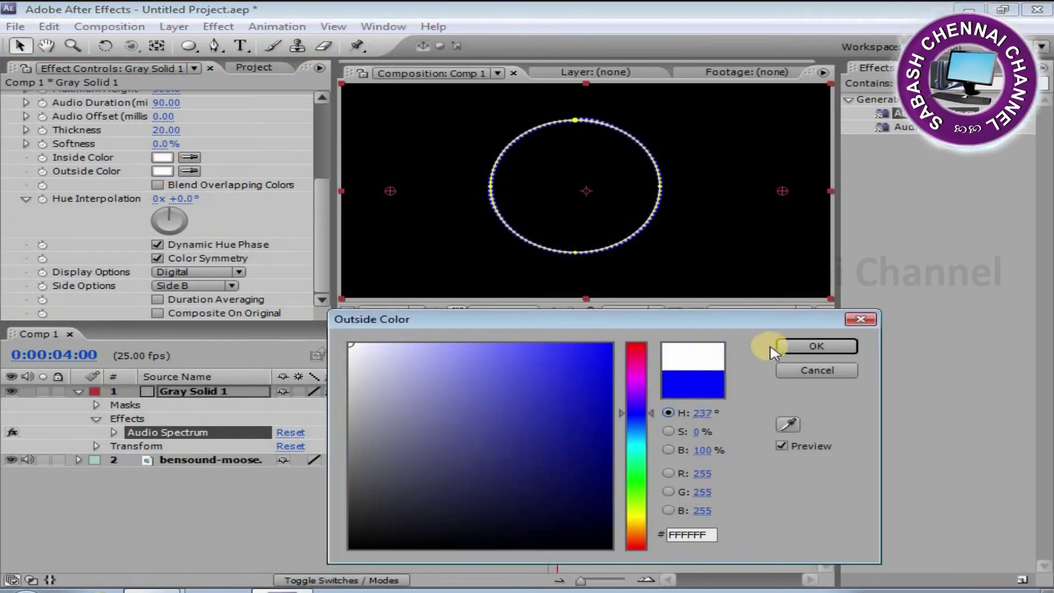
left_click(779, 346)
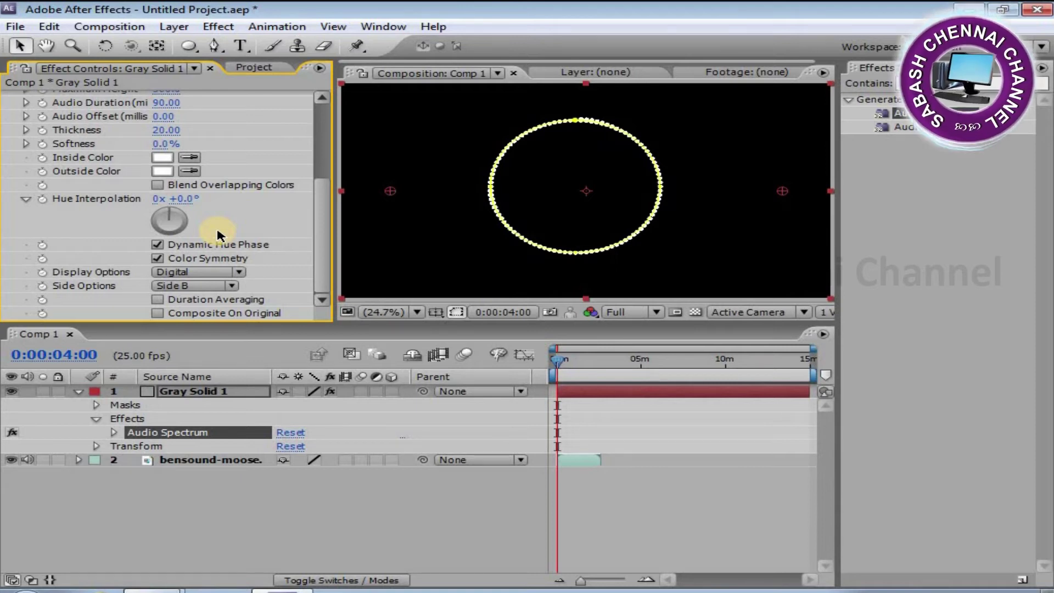
Apply the Stroke effect to Gray Solid 1 and duplicate Mask 1 as Mask 2.
key("grave")
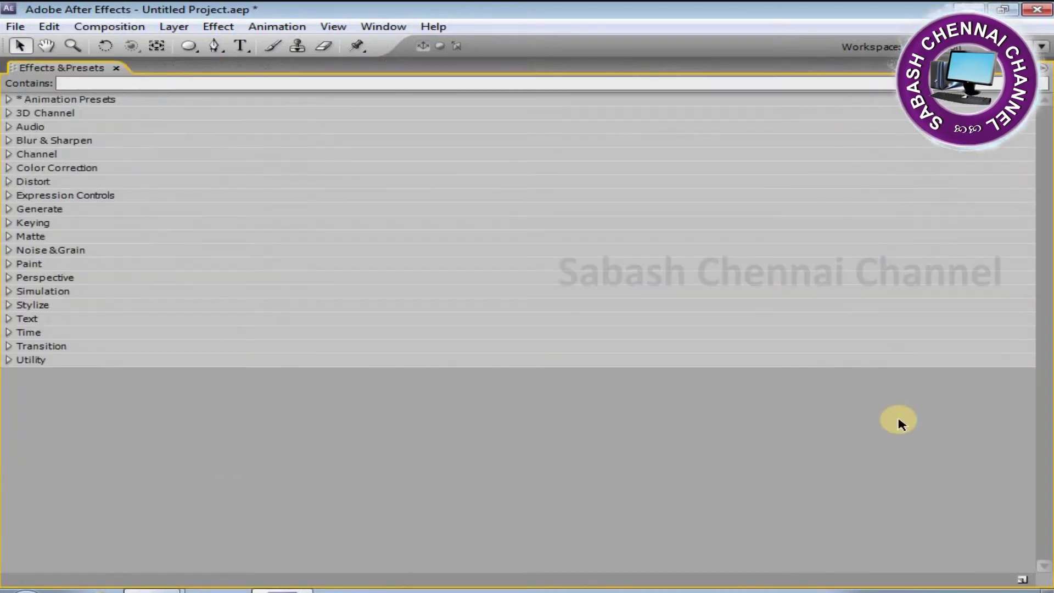
left_click(182, 87)
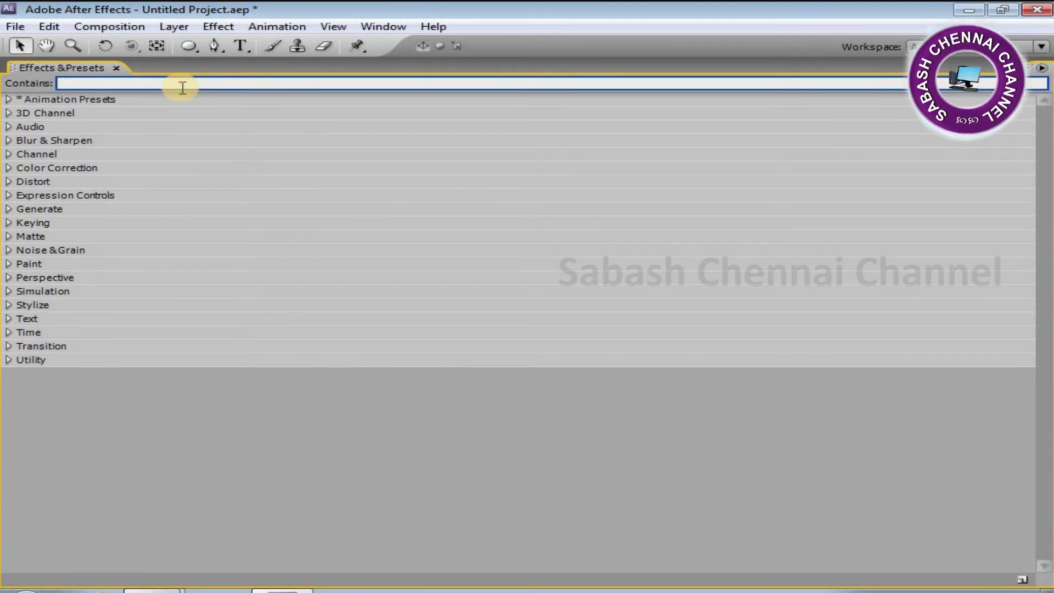
type("s")
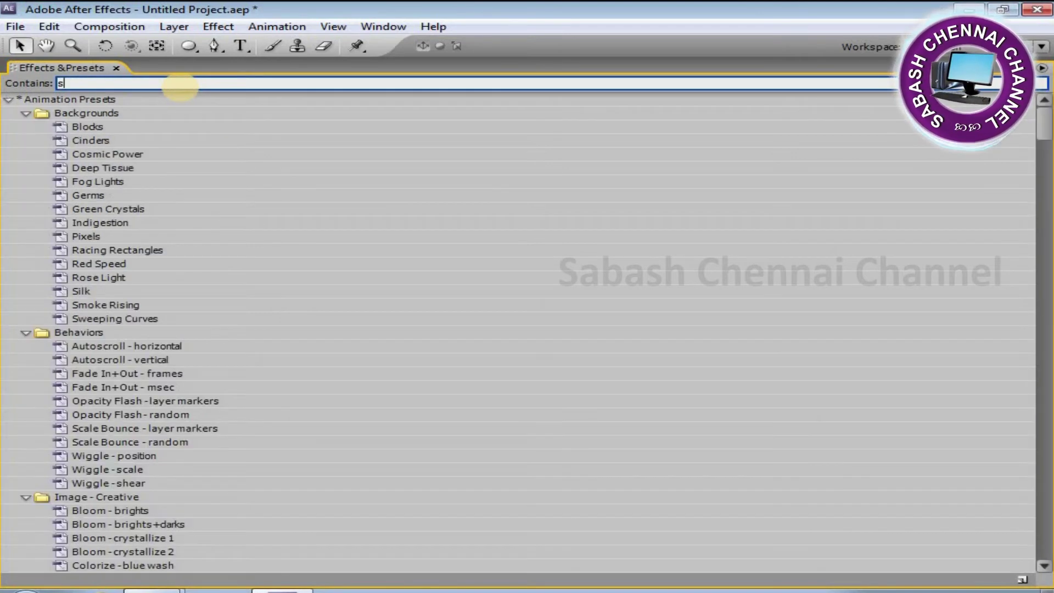
type("tr")
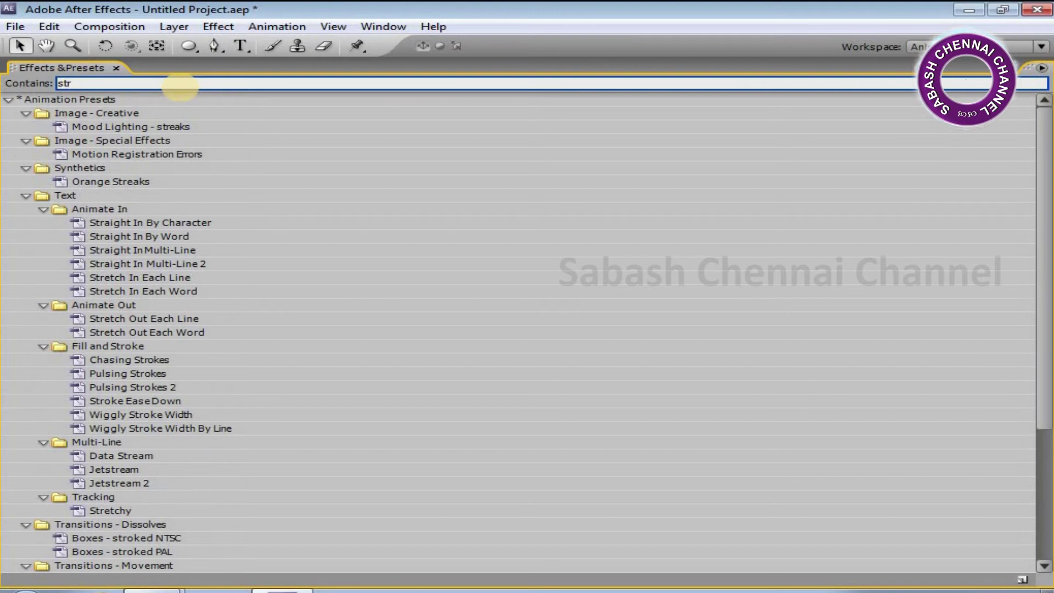
type("oke")
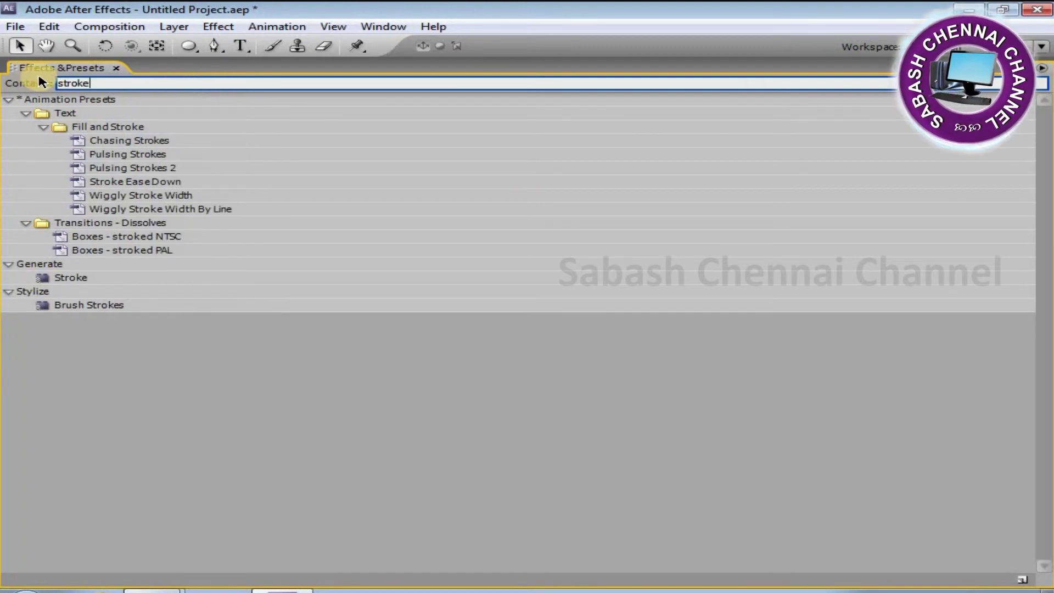
left_click(70, 278)
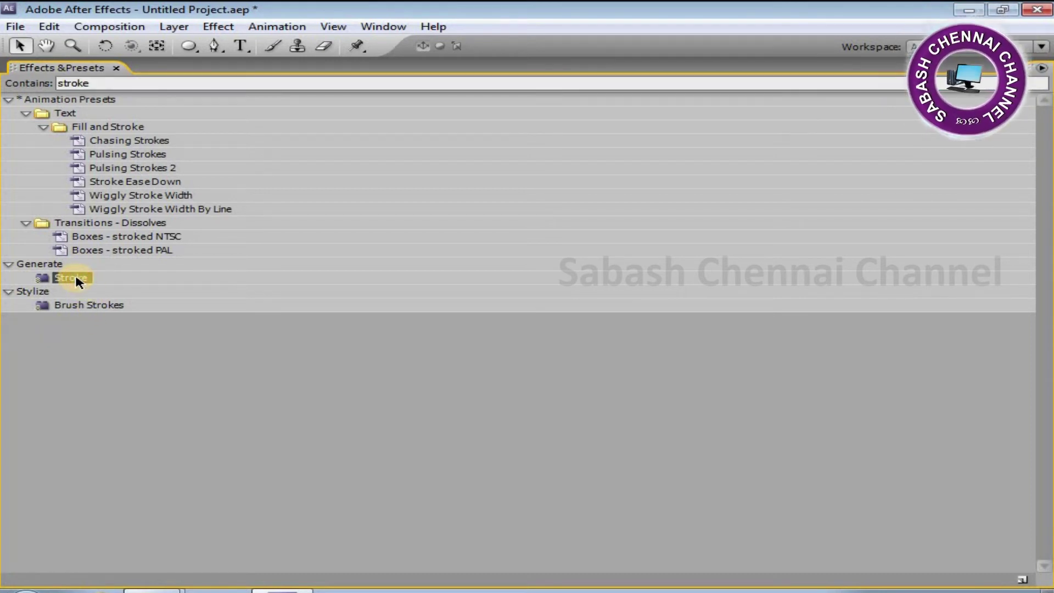
key("grave")
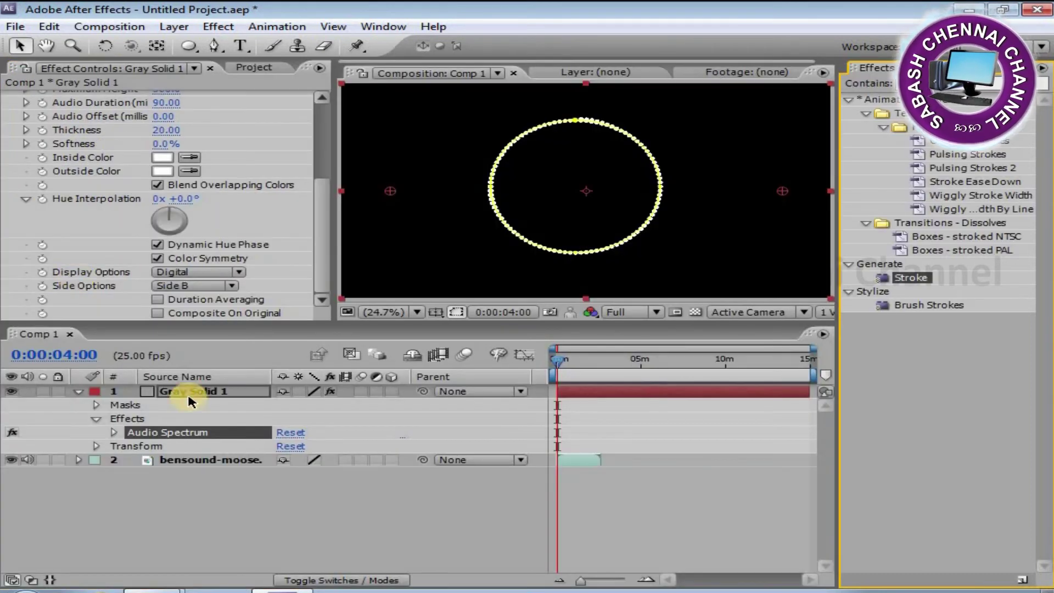
left_click(79, 391)
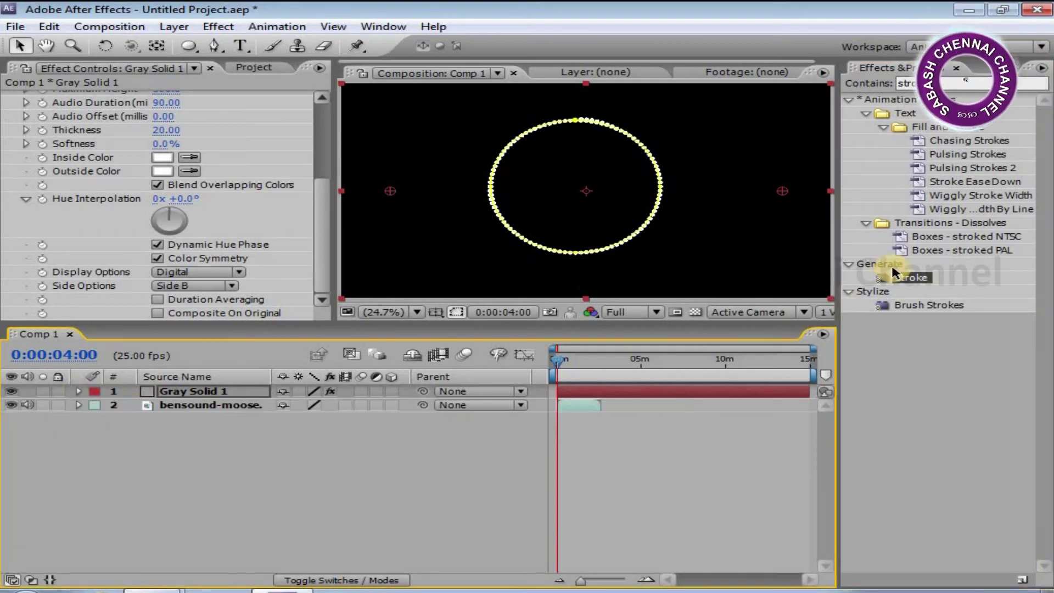
left_click_drag(885, 282, 576, 107)
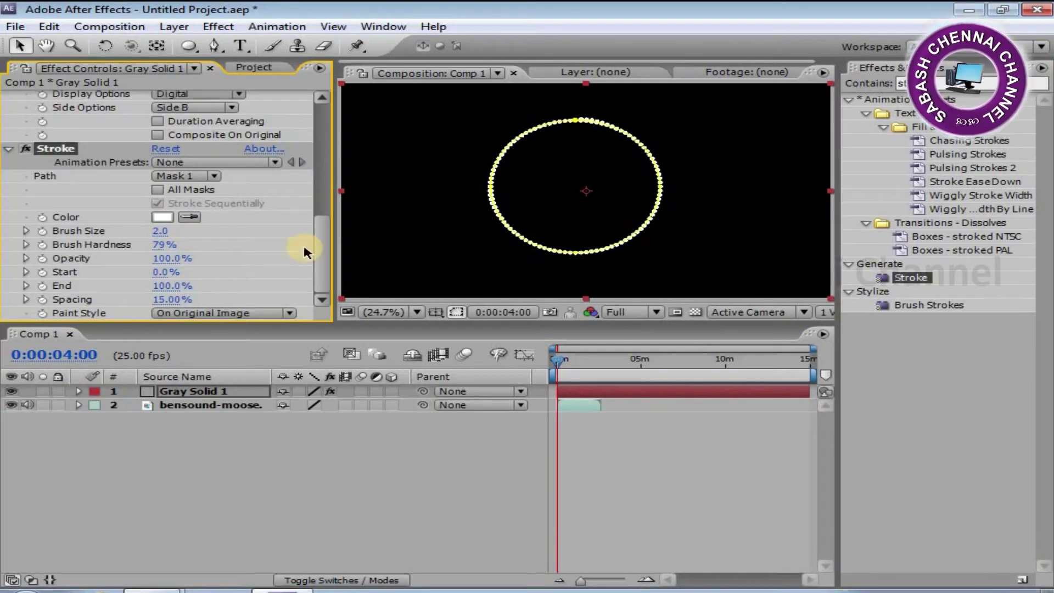
left_click(211, 177)
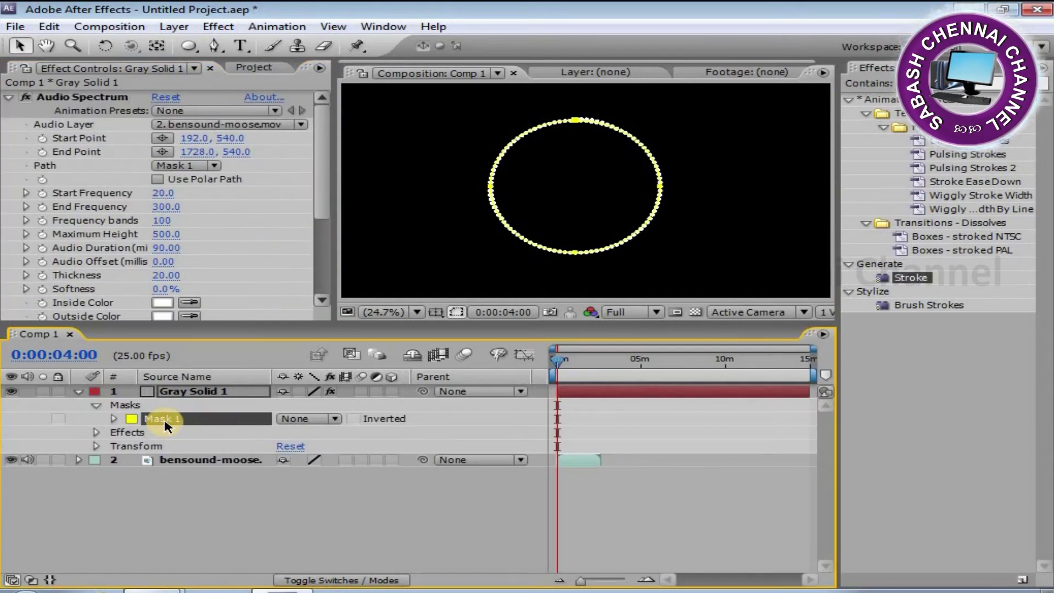
key("ctrl+d")
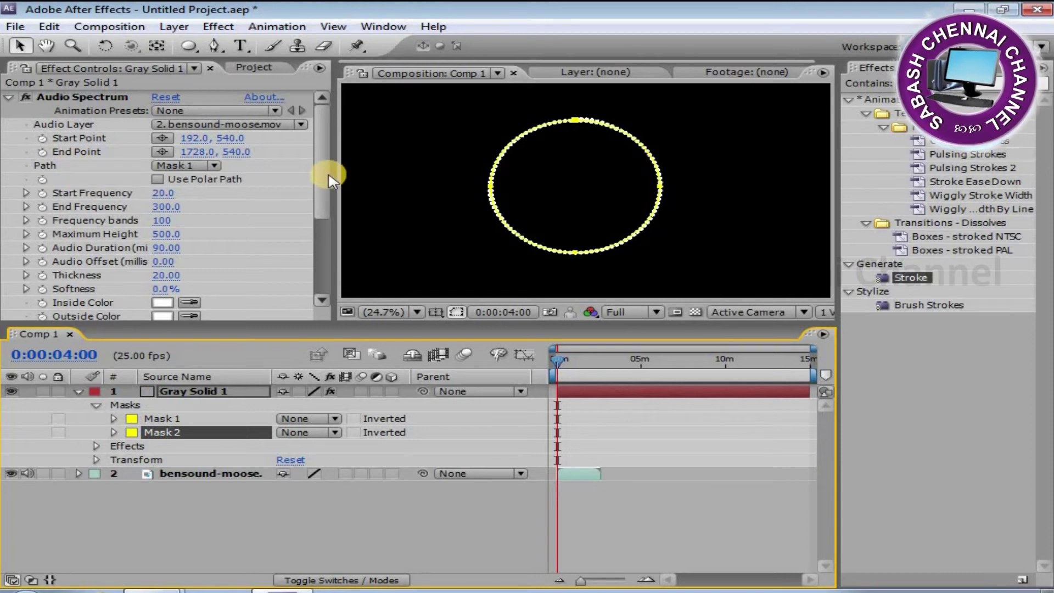
Collapse the Audio Spectrum settings and apply the Stroke effect to Gray Solid 1 from Generate.
mouse_move(330, 171)
left_mouse_down()
mouse_move(328, 255)
mouse_move(315, 91)
left_mouse_up()
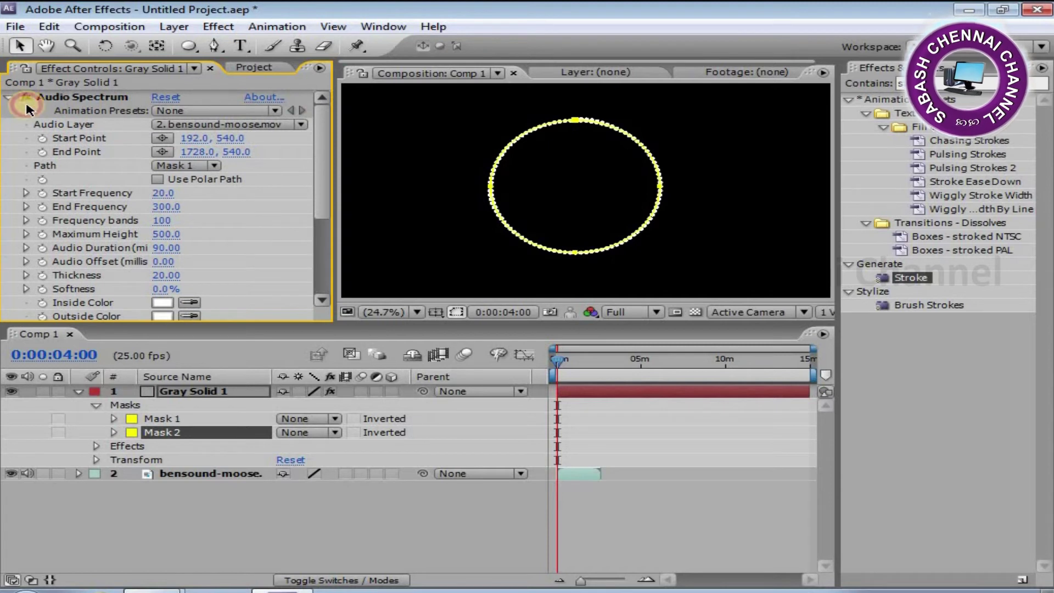
left_click(9, 96)
mouse_move(882, 277)
left_mouse_down()
mouse_move(882, 288)
mouse_move(177, 437)
left_mouse_up()
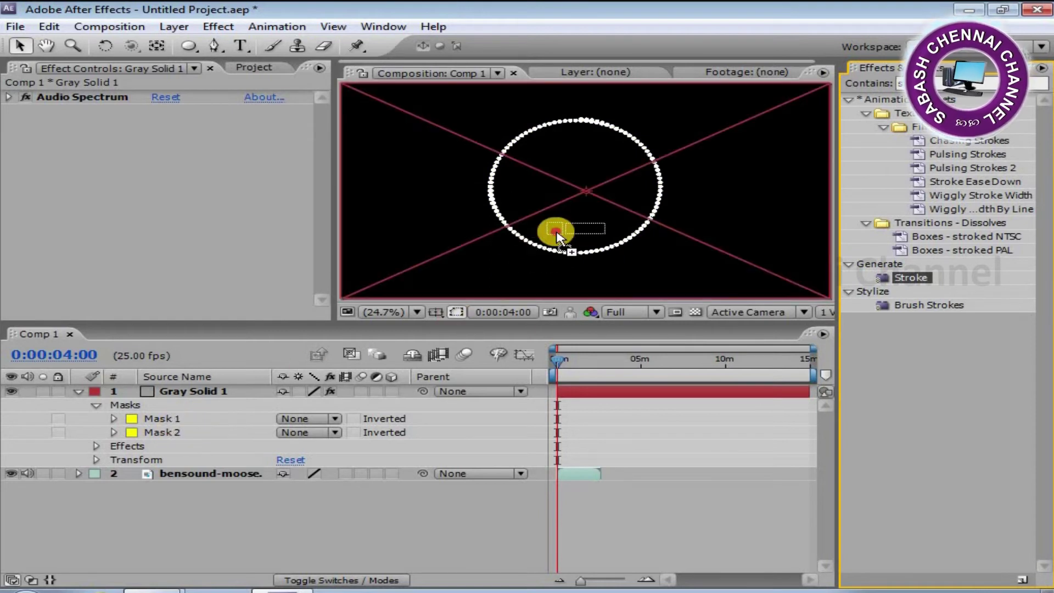
left_click_drag(177, 437, 559, 233)
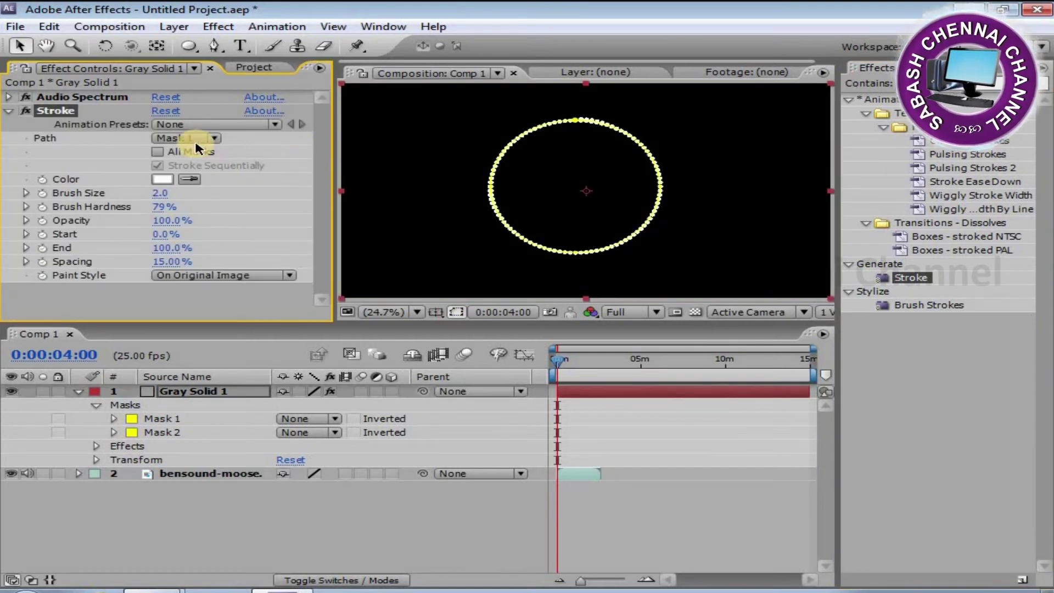
Set the Stroke effect's Path to Mask 2, then begin editing its Brush Size.
left_click(213, 139)
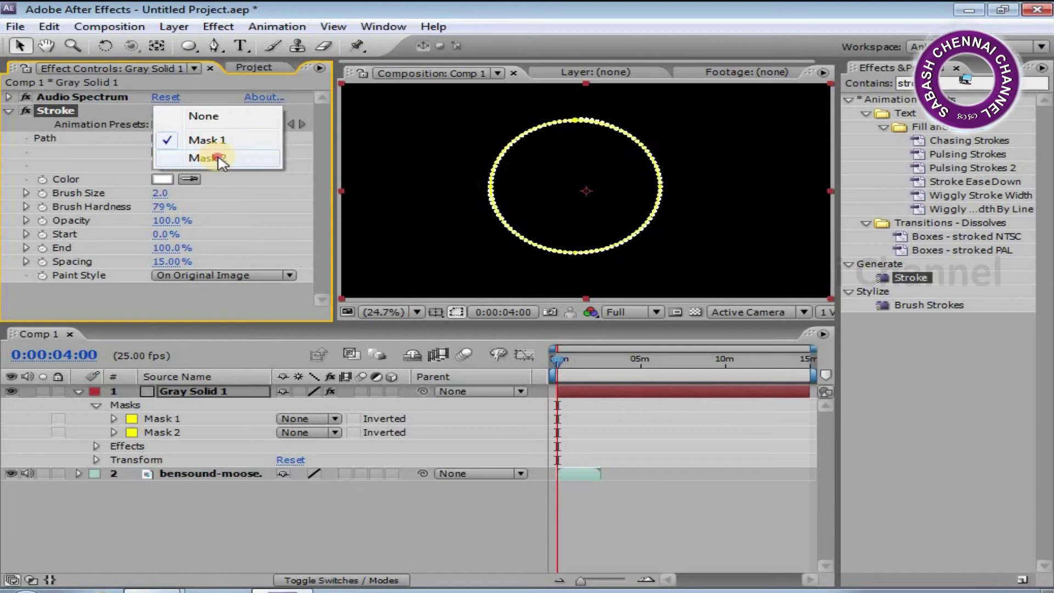
left_click(220, 158)
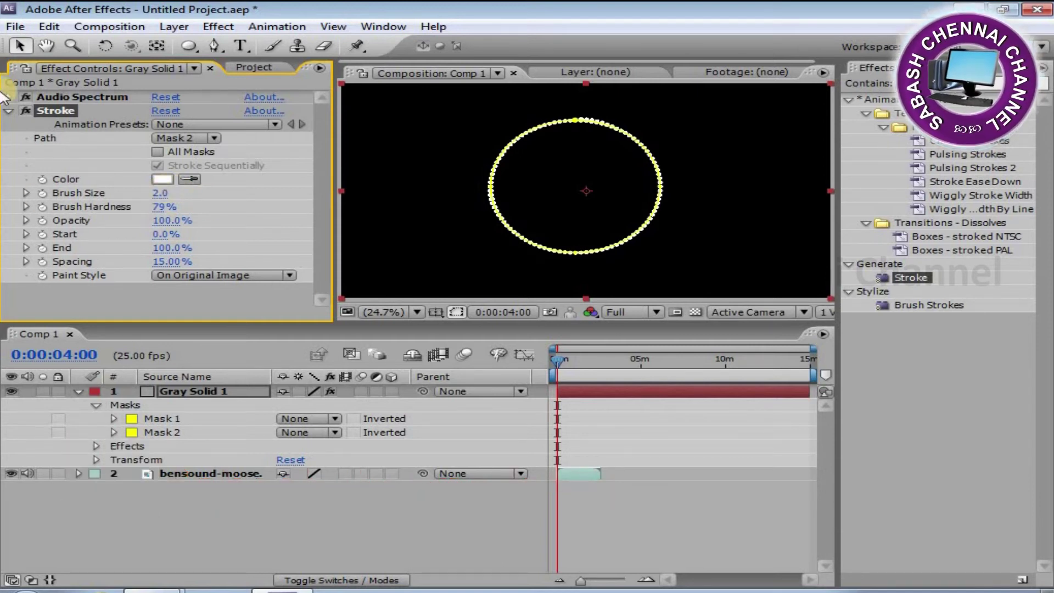
left_click(163, 193)
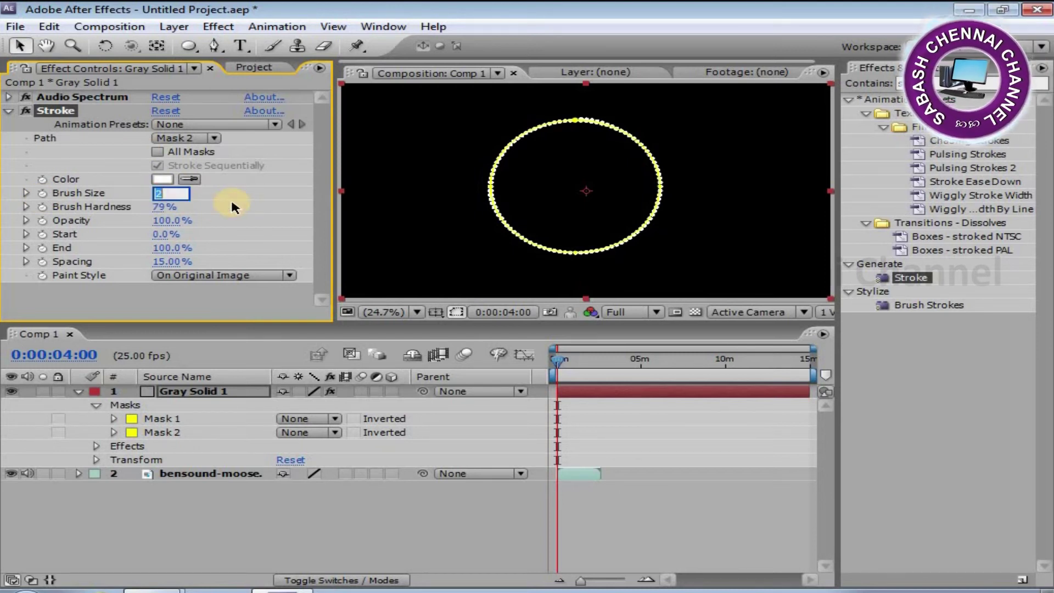
Set Stroke Brush Size to 7.5, preview, and duplicate Audio Spectrum into Audio Spectrum 2.
type("7.5")
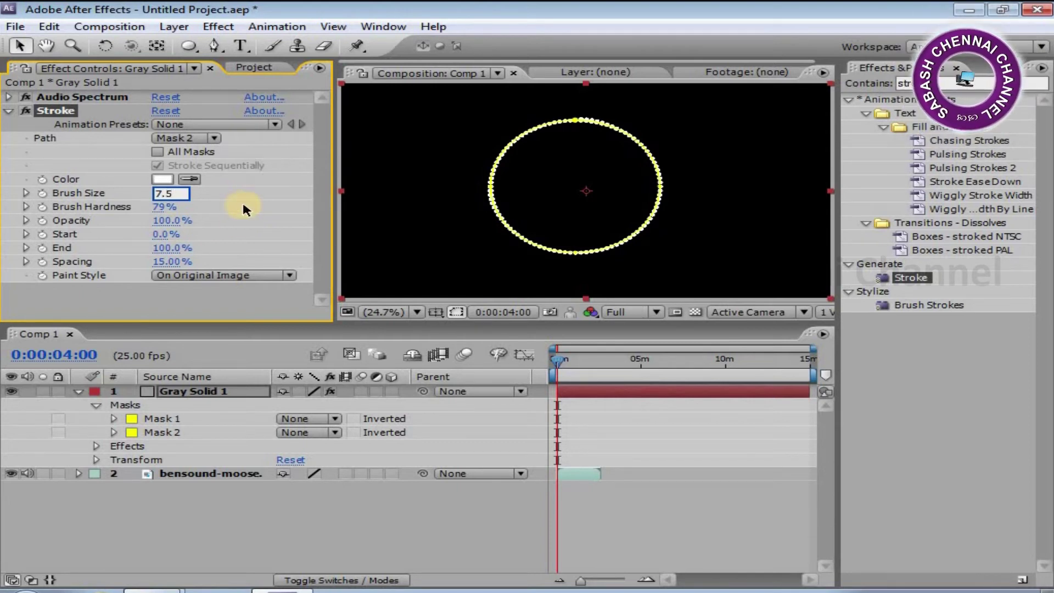
key("Return")
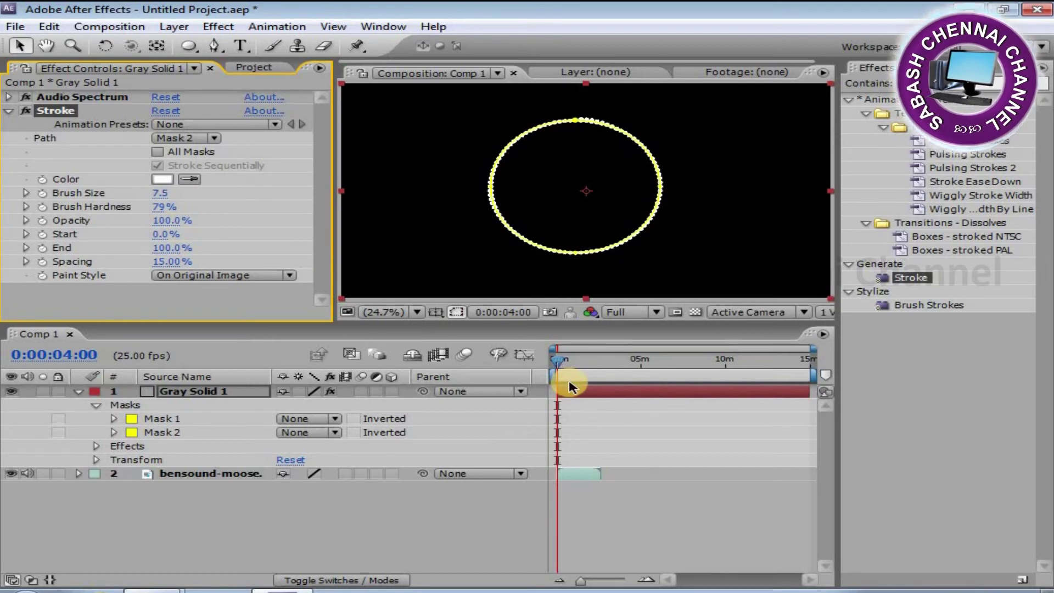
key("space")
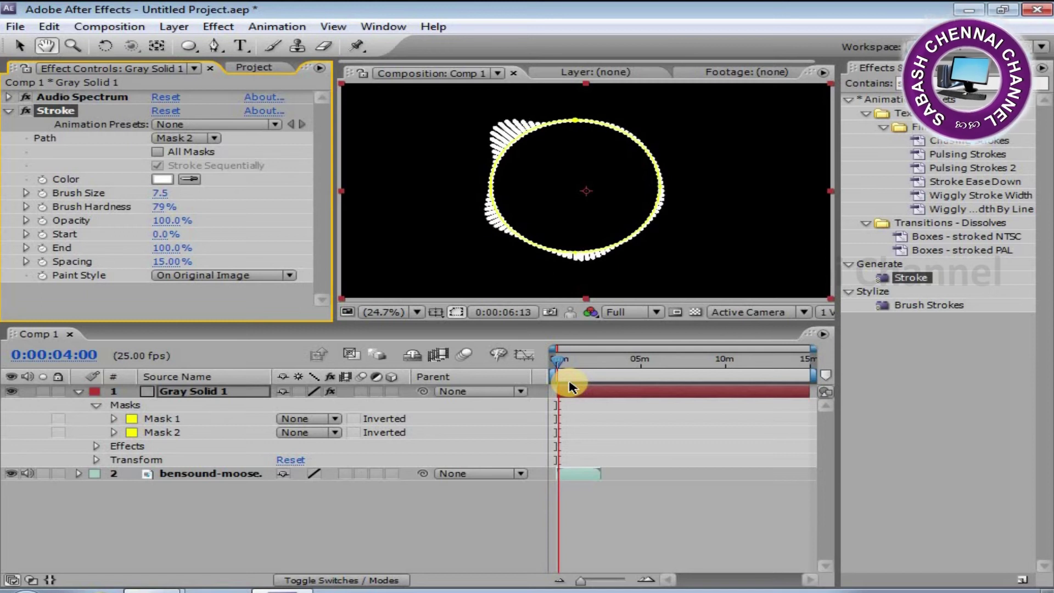
key("space")
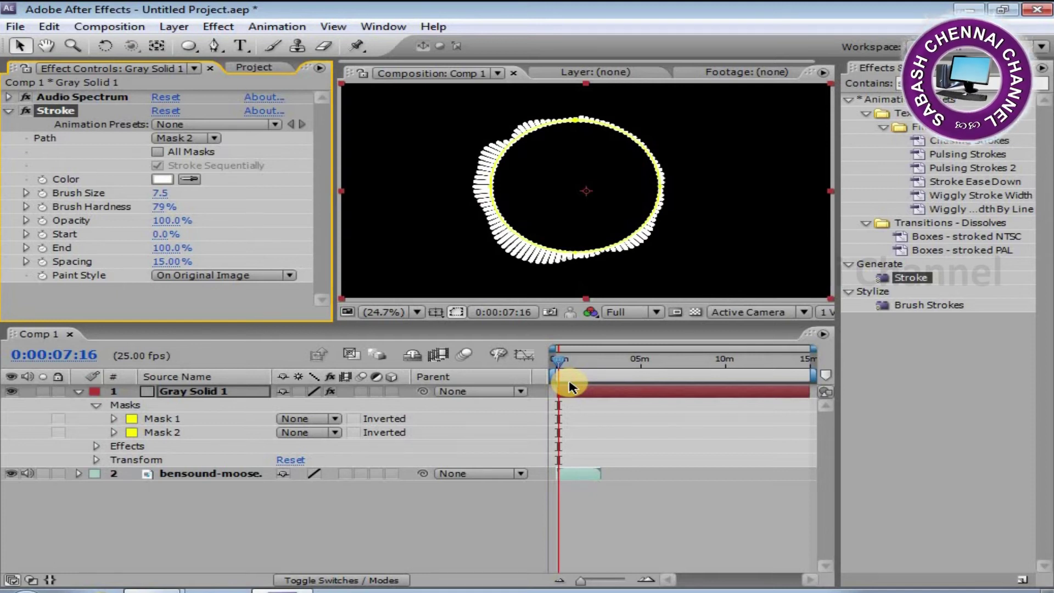
key("ctrl+d")
key("space")
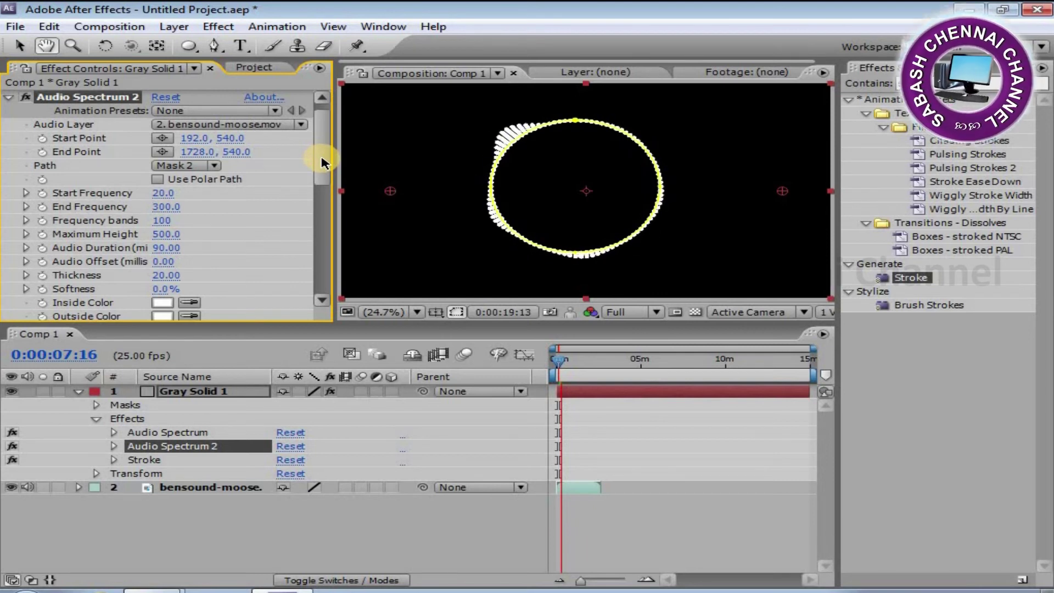
Set Audio Spectrum 2's Outside Color to pure red (FF0000) and preview the ring.
mouse_move(322, 165)
left_mouse_down()
mouse_move(327, 250)
mouse_move(353, 216)
left_mouse_up()
left_click(163, 213)
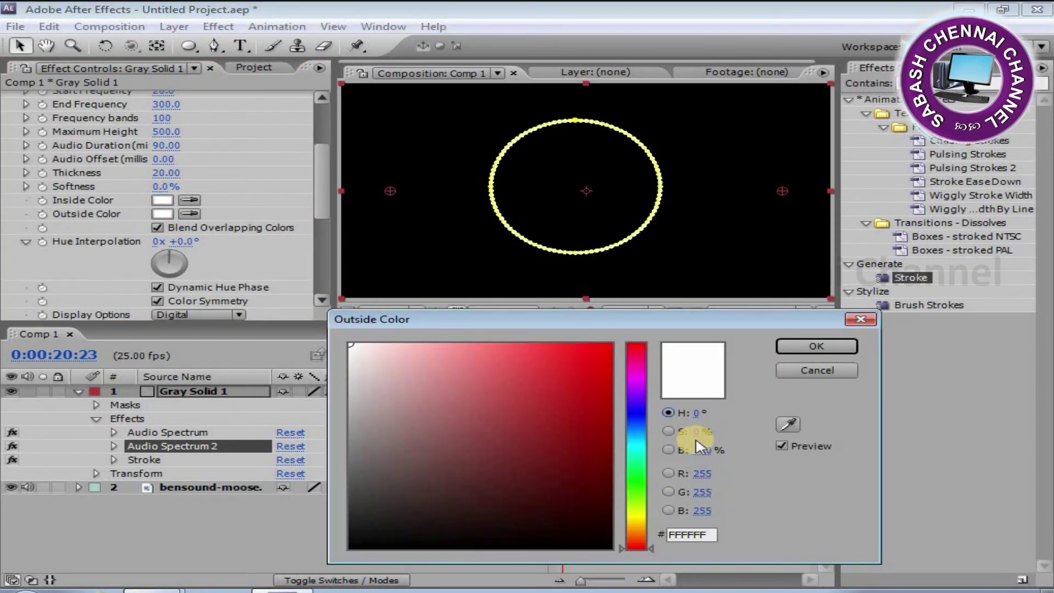
left_click(609, 346)
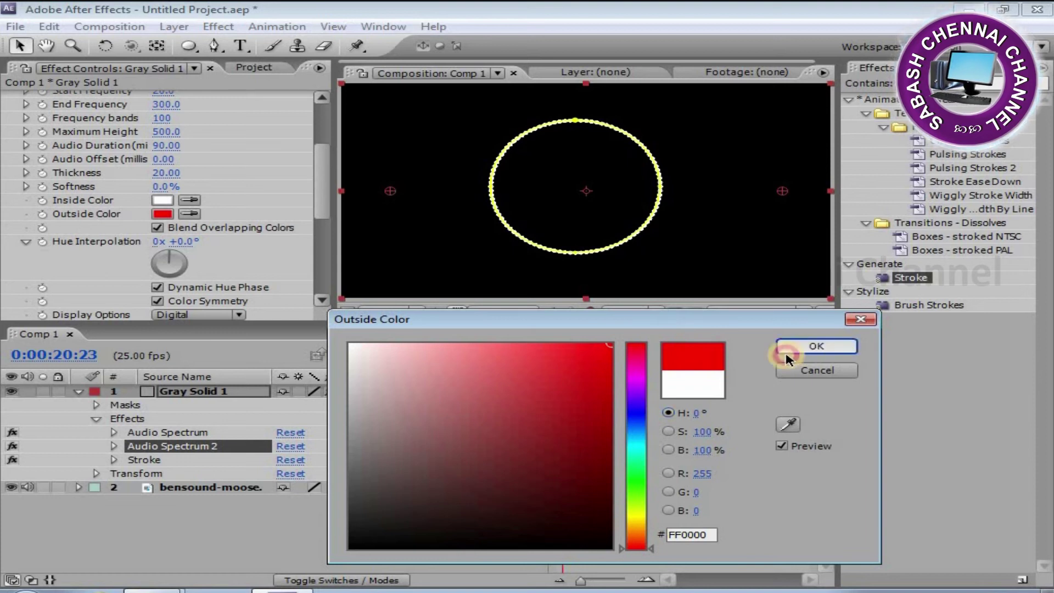
left_click(786, 358)
key("h")
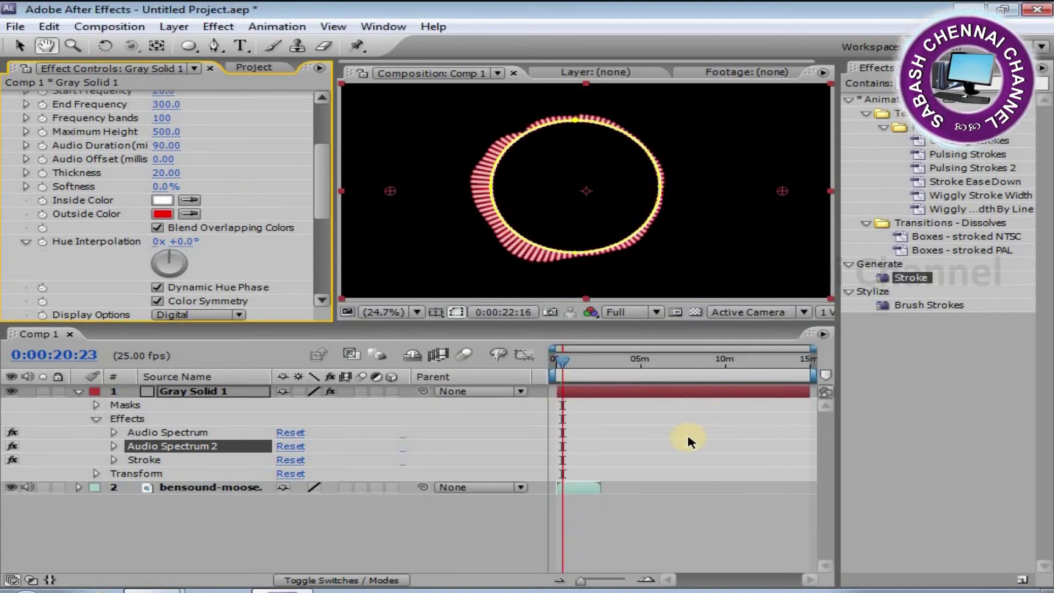
key("space")
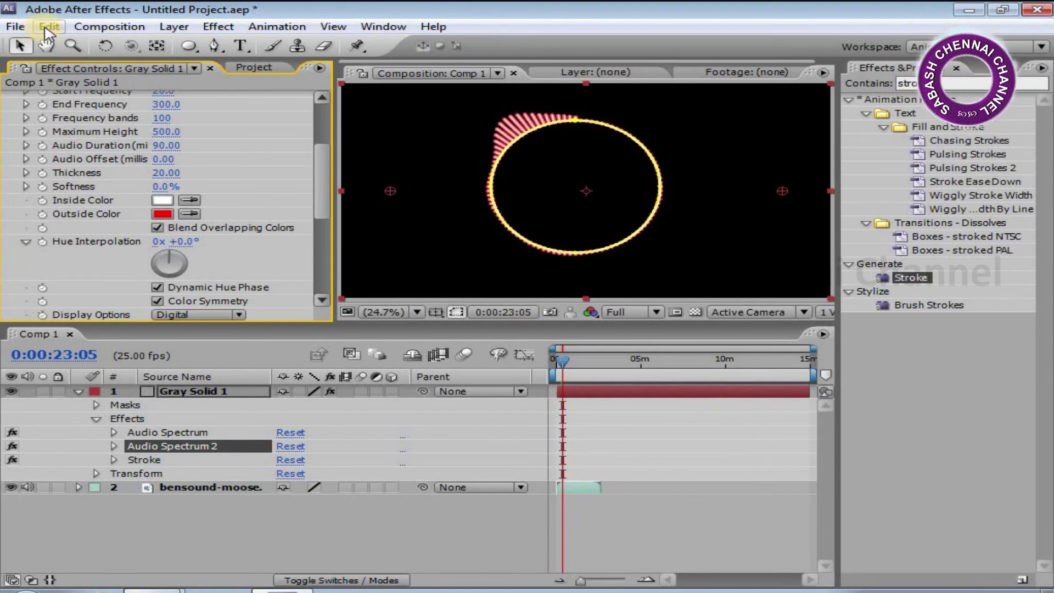
Run a RAM Preview of the red-tipped spectrum ring from the Composition menu.
left_click(49, 27)
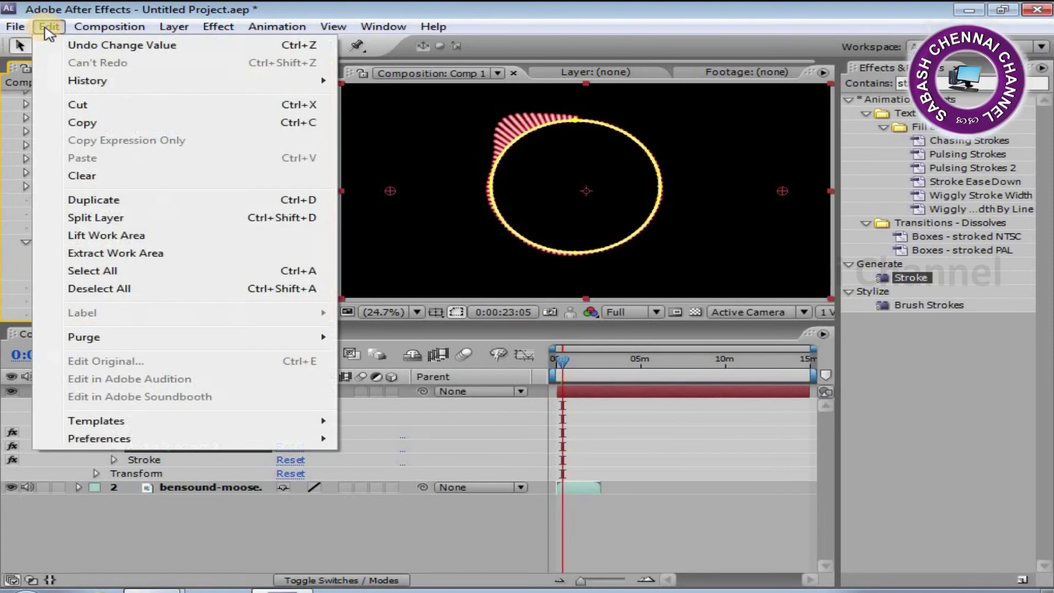
mouse_move(109, 26)
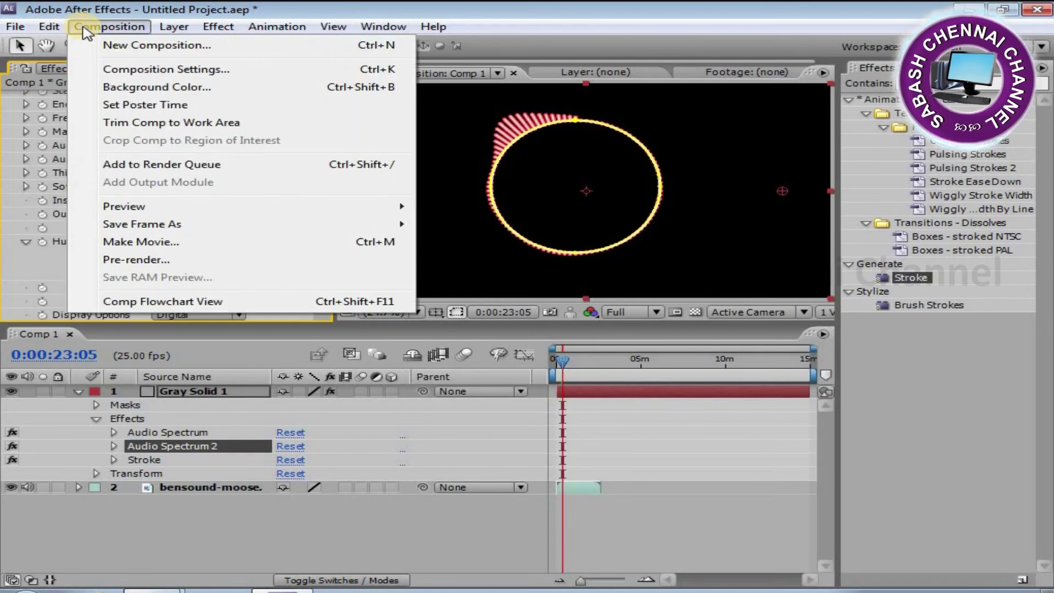
mouse_move(414, 213)
left_click(482, 206)
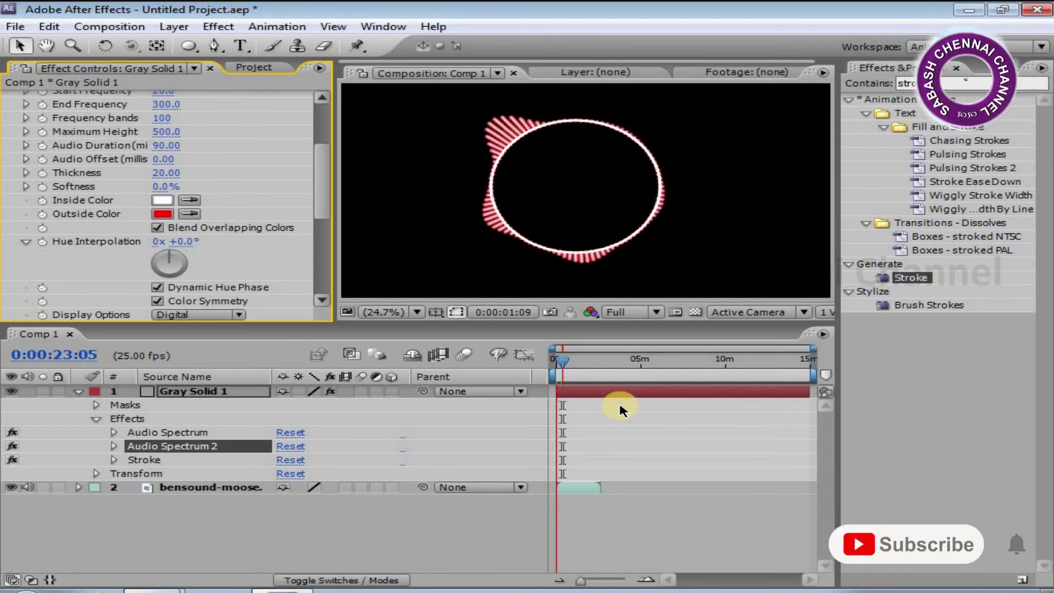
left_click(557, 364)
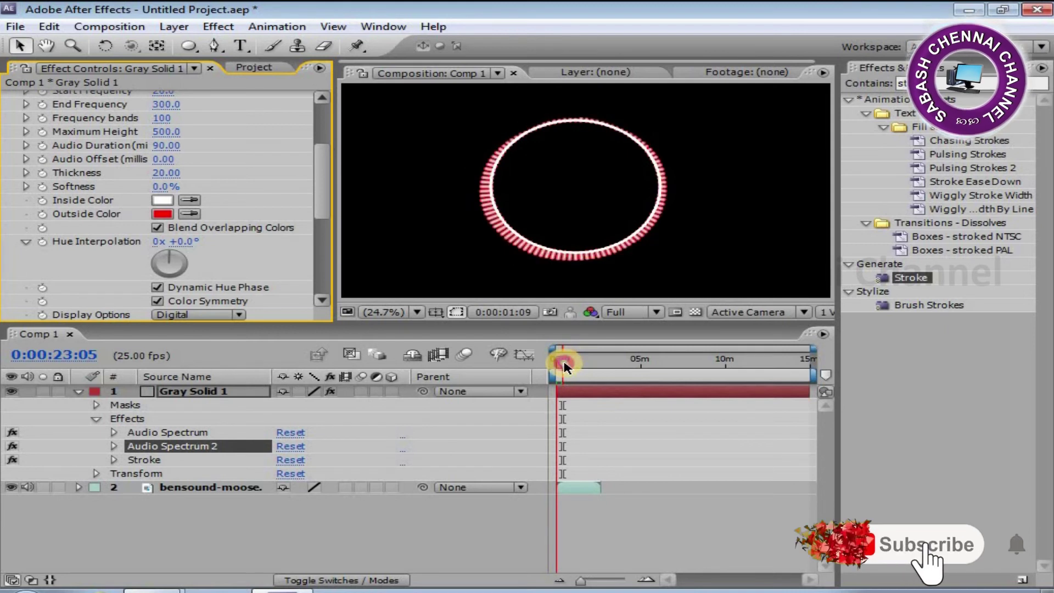
Replay the animation from the start of the composition, then pick the Ellipse tool.
left_click(556, 362)
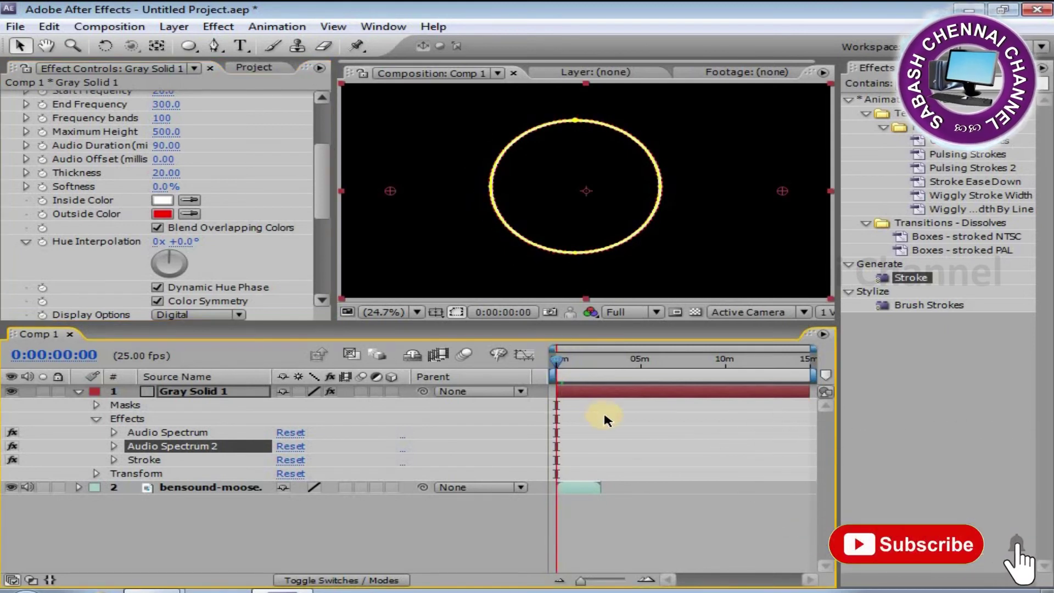
left_click(636, 419)
key("space")
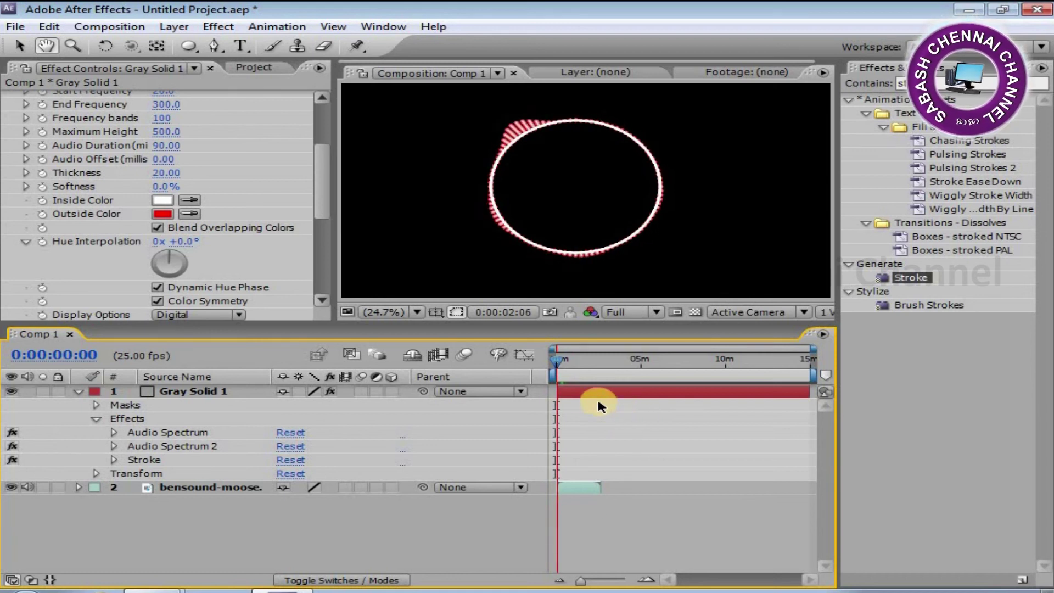
key("space")
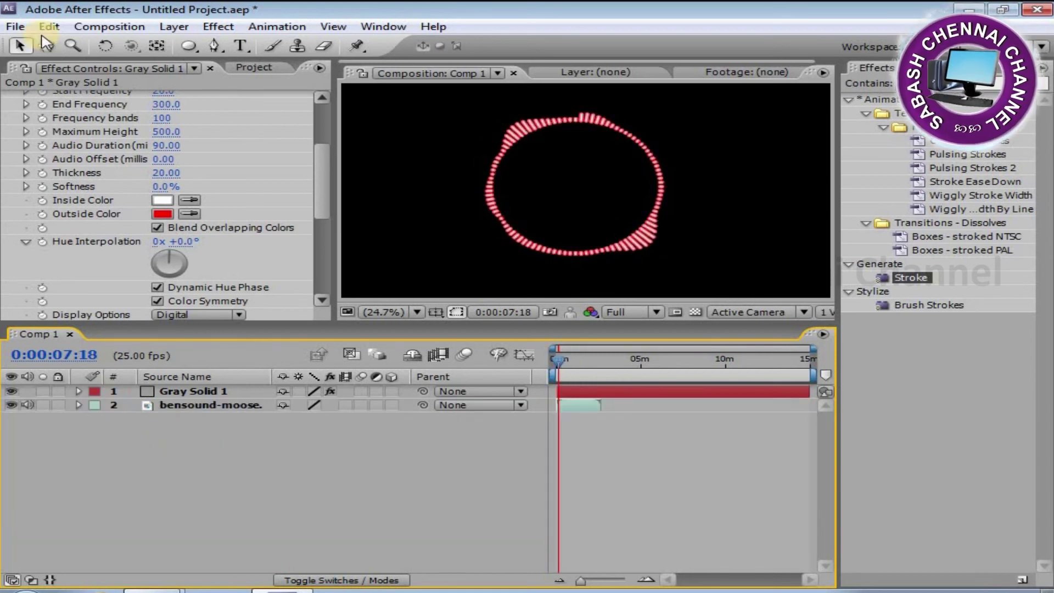
left_click(189, 47)
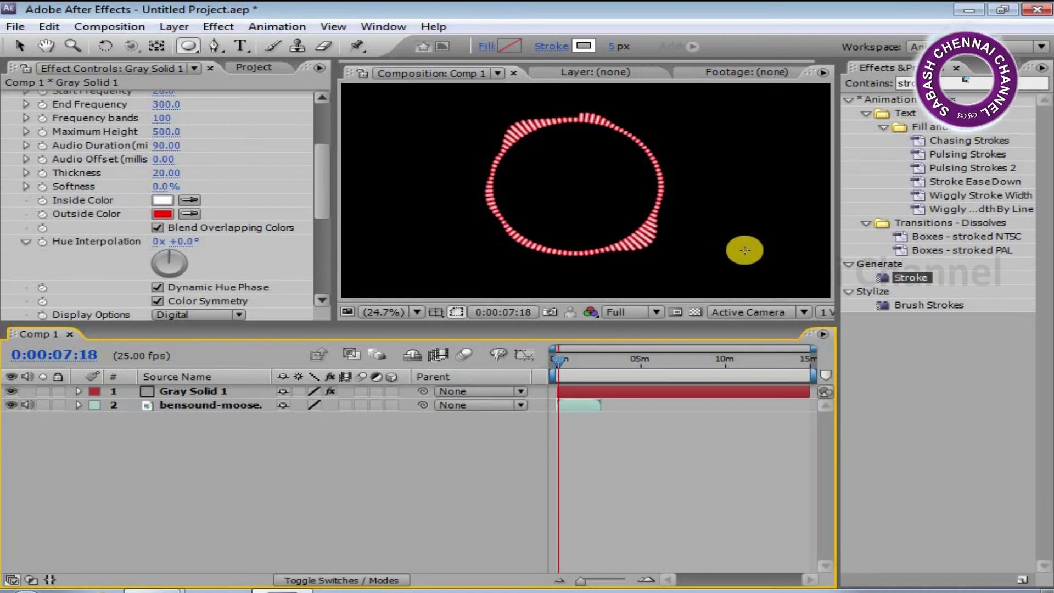
Draw a white 5 px outlined circle, move it into the spectrum ring, and scale it up.
left_click_drag(736, 200, 795, 247)
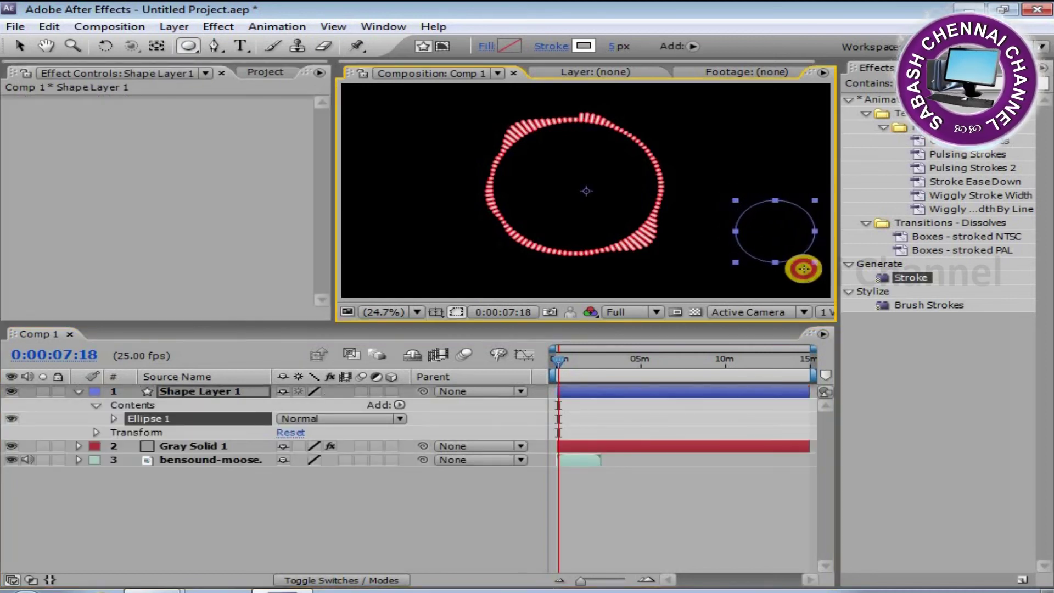
left_click_drag(792, 254, 824, 270)
left_click(21, 49)
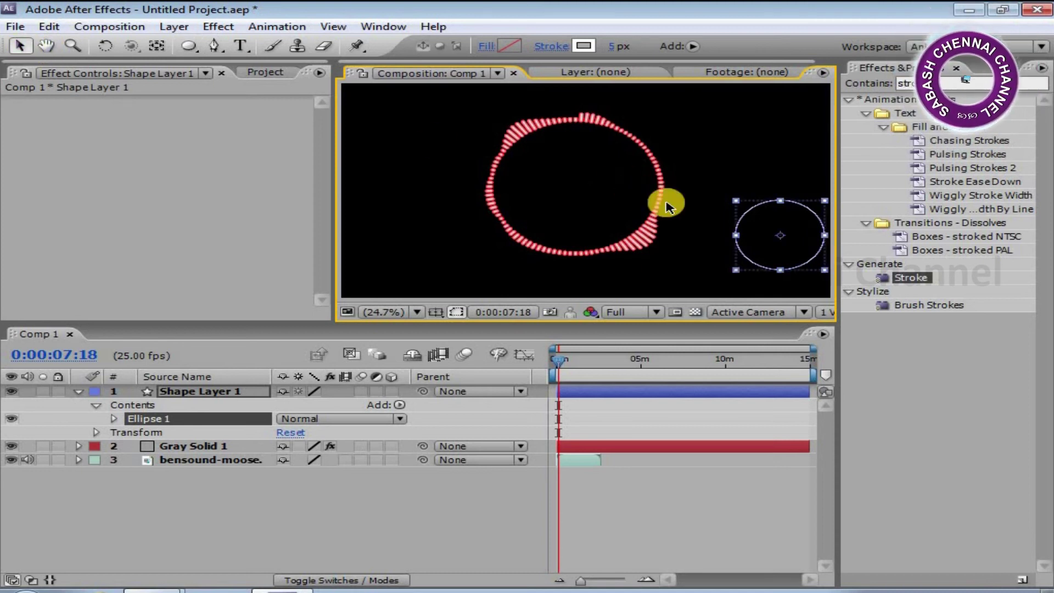
left_click_drag(745, 219, 517, 147)
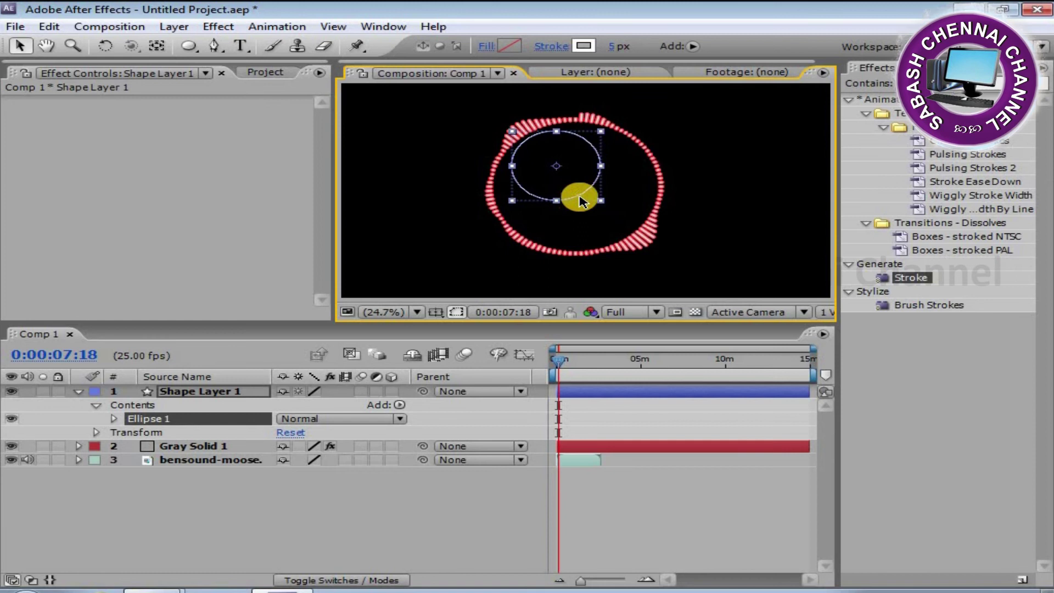
mouse_move(602, 203)
left_mouse_down()
mouse_move(630, 227)
mouse_move(630, 207)
left_mouse_up()
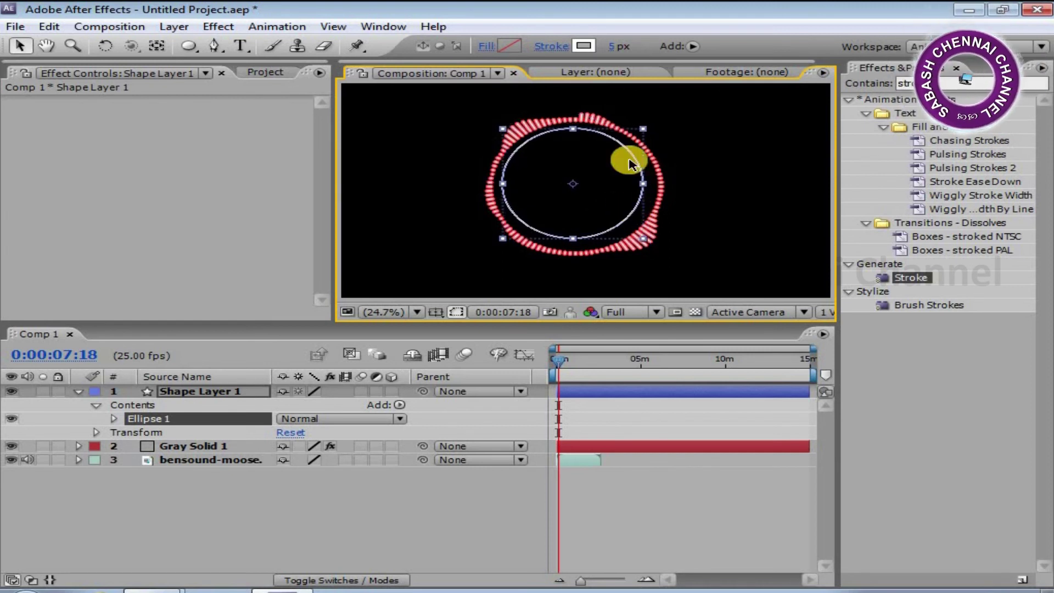
left_click(708, 189)
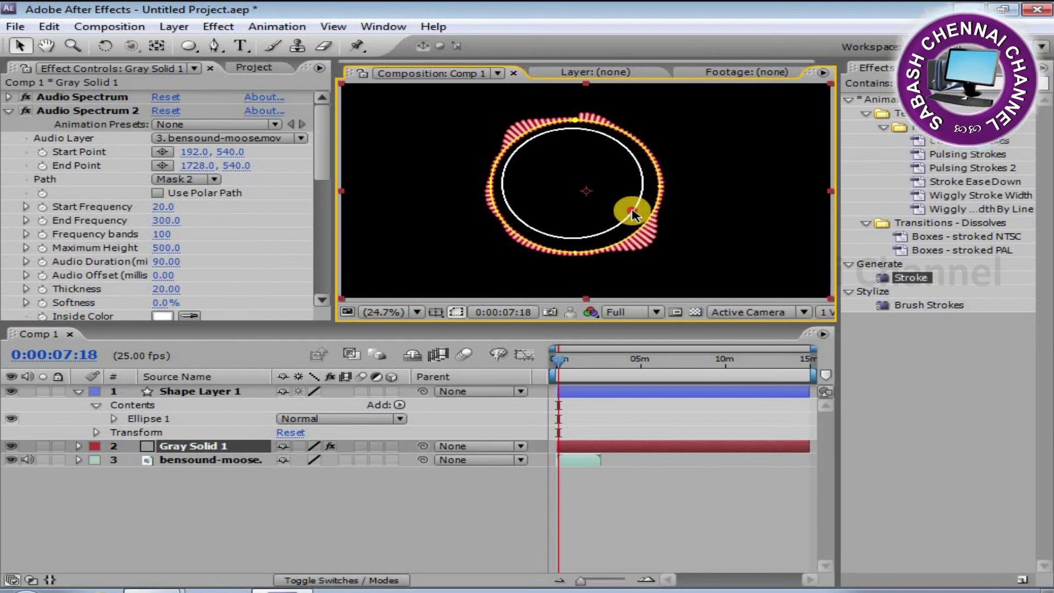
double_click(633, 215)
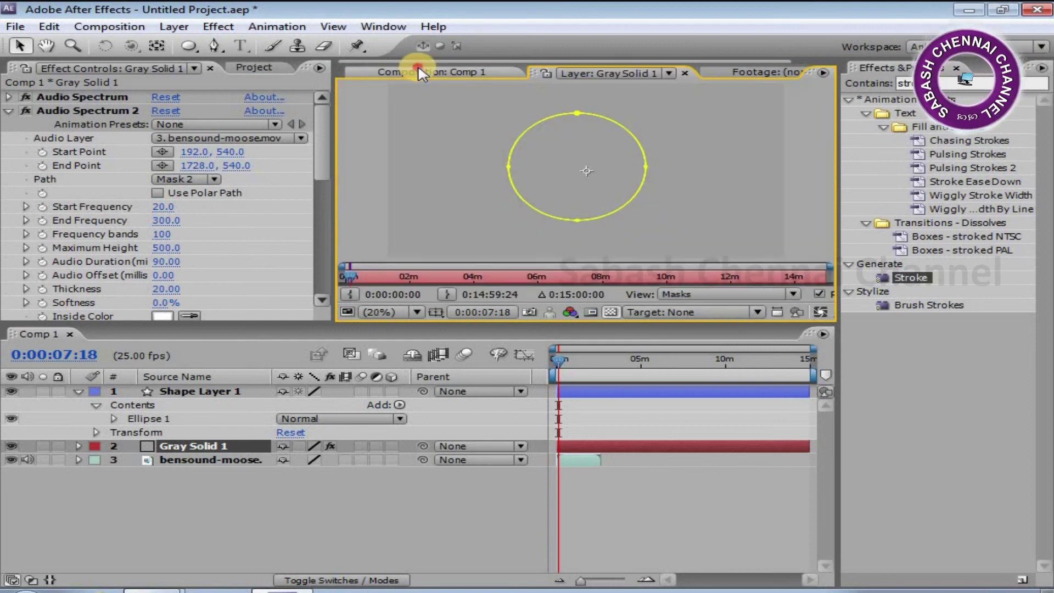
left_click(427, 72)
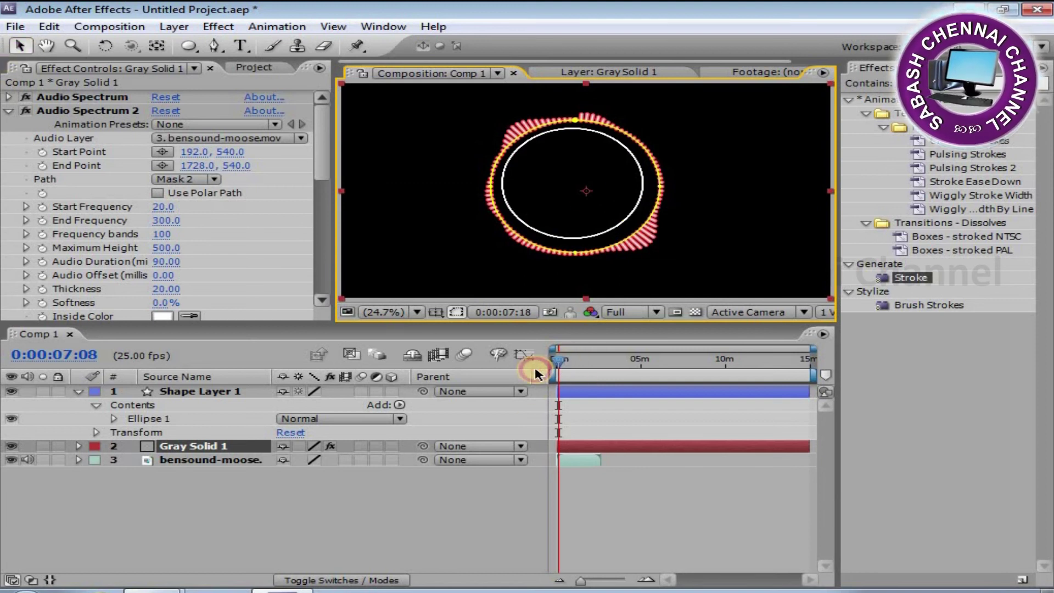
left_click(560, 363)
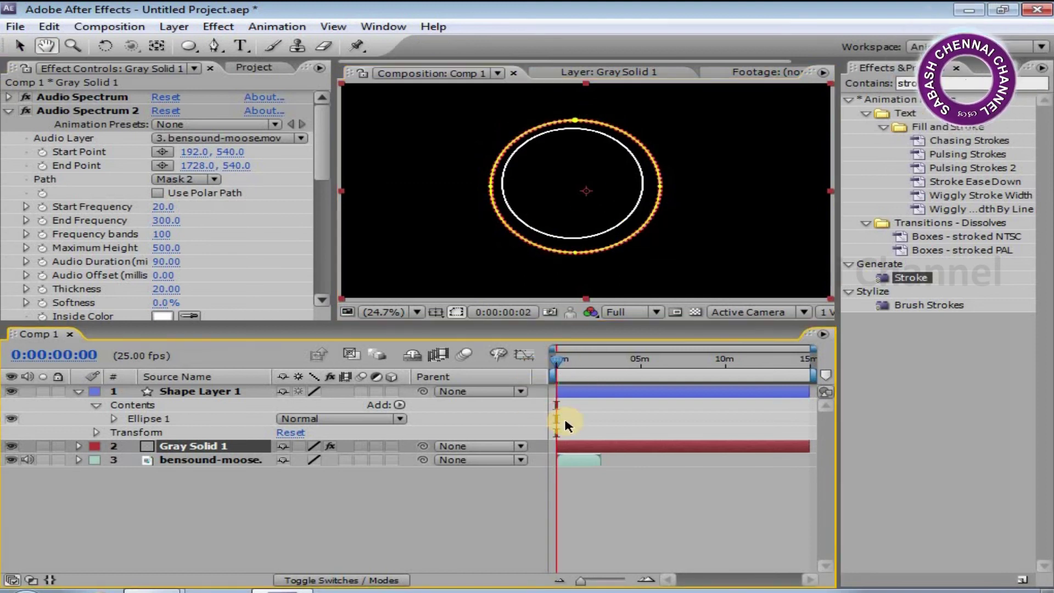
key("space")
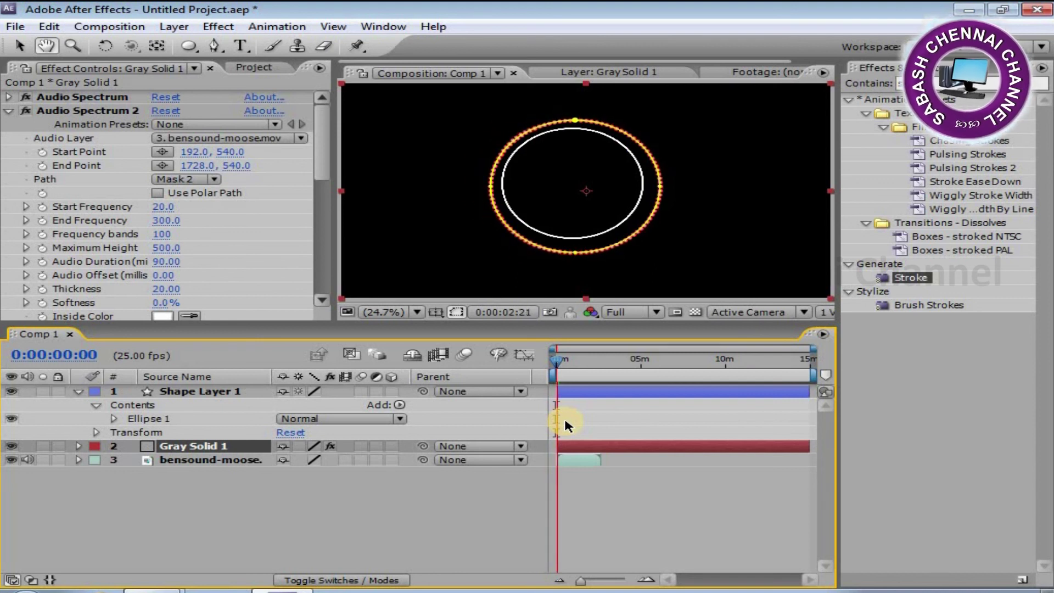
left_click(640, 200)
left_click(640, 202)
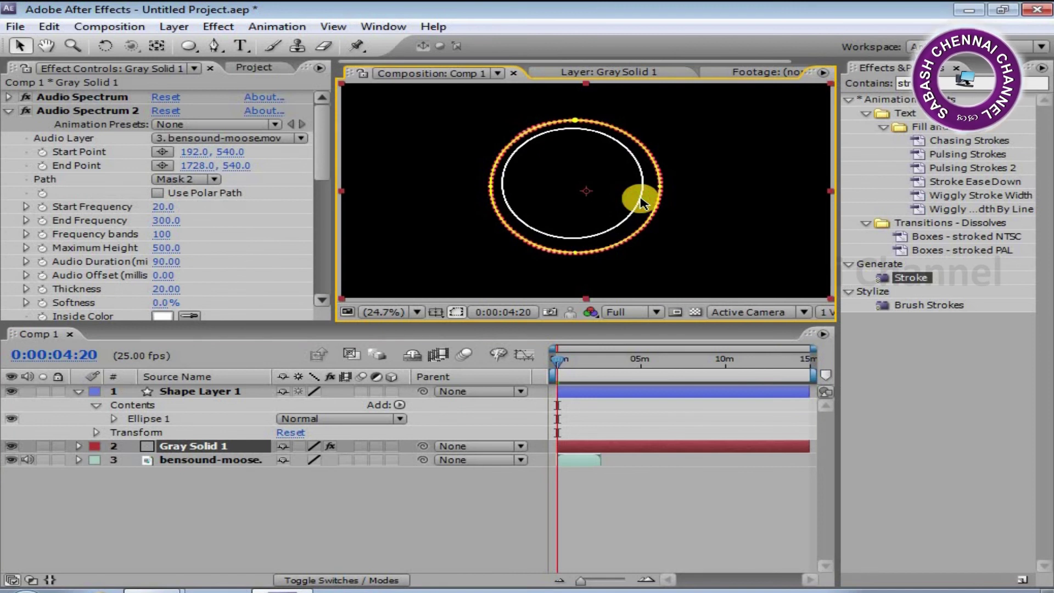
Increase Ellipse Path 1 size from 348.4 to 358.4 and fine-tune its outline inside the ring.
left_click(115, 419)
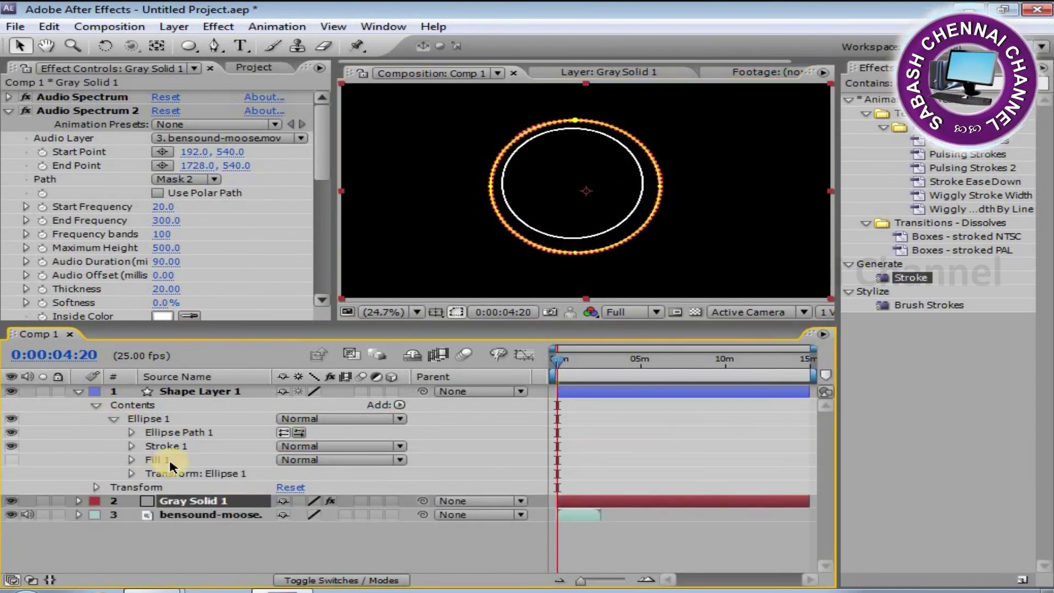
left_click(131, 433)
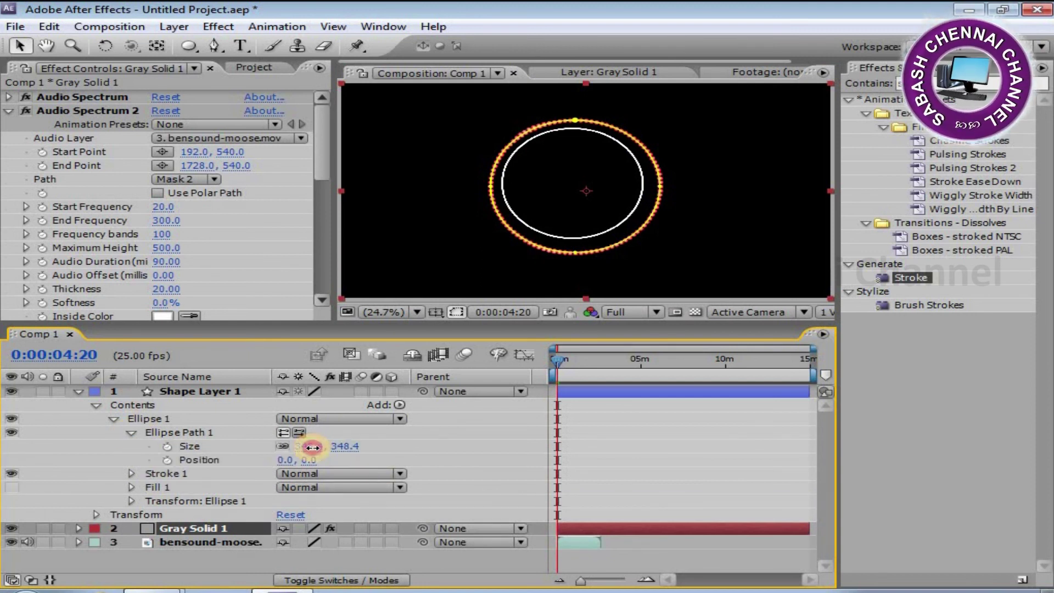
left_click_drag(318, 448, 327, 447)
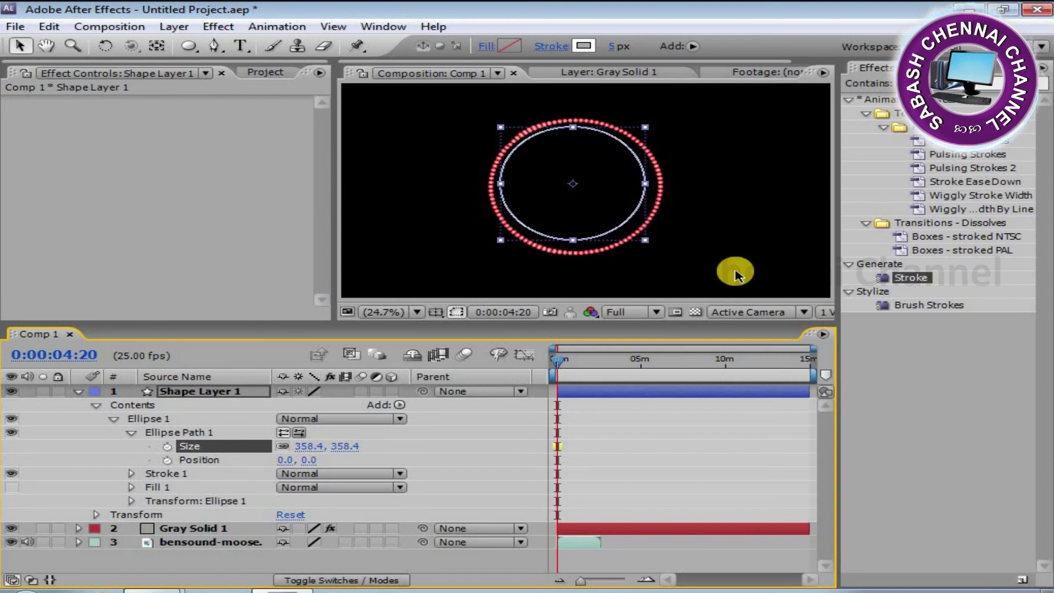
double_click(645, 244)
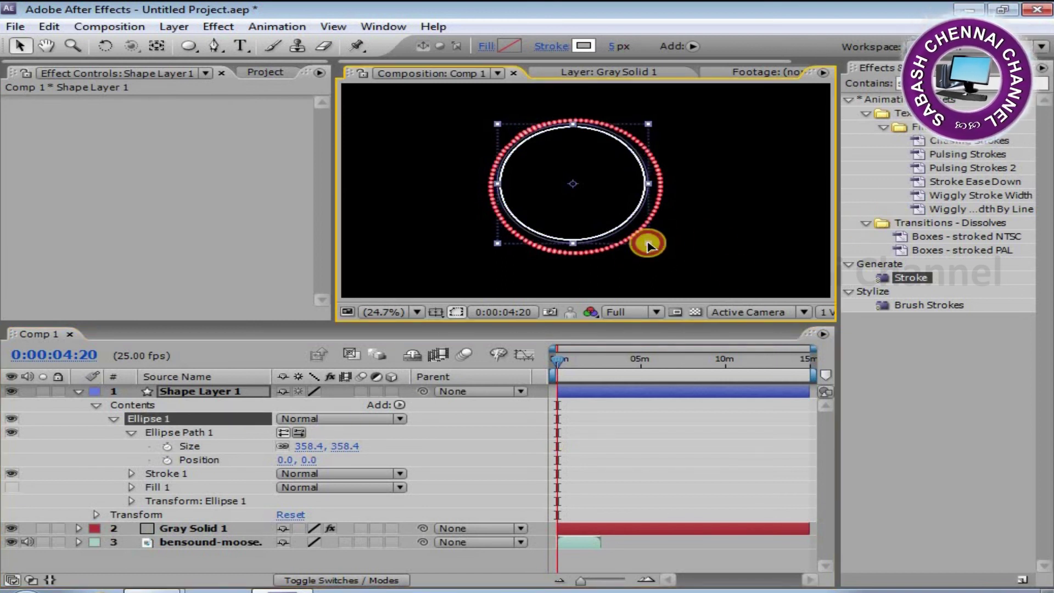
left_click_drag(638, 216, 642, 219)
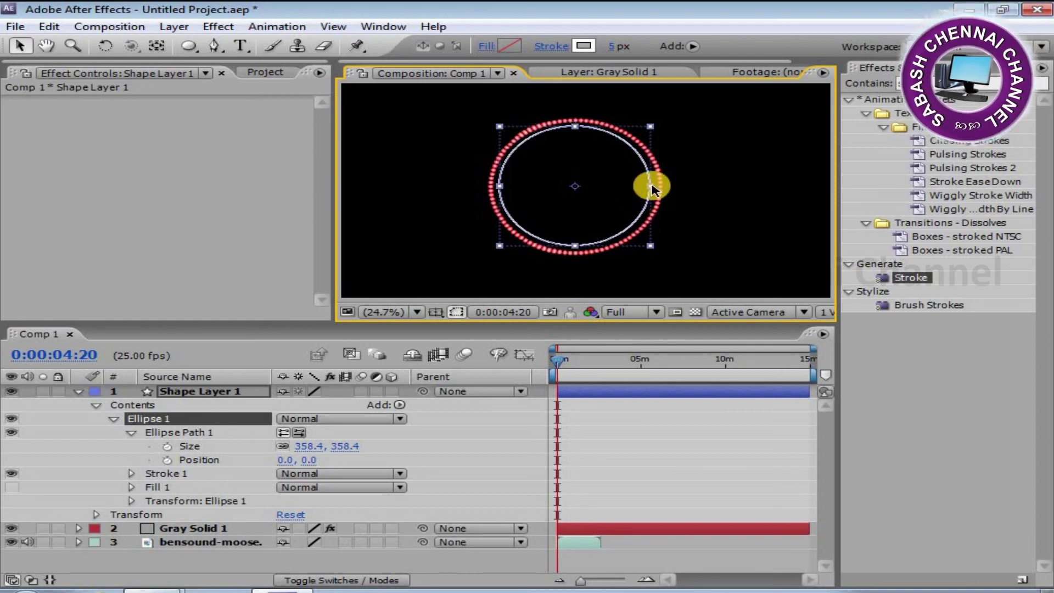
left_click_drag(653, 189, 658, 189)
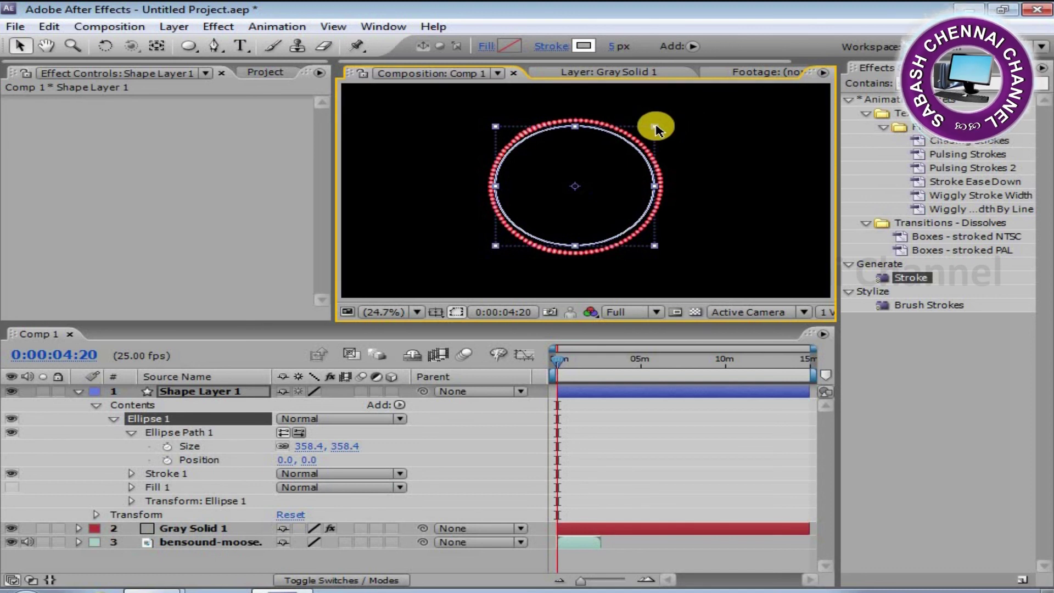
left_click_drag(655, 129, 650, 130)
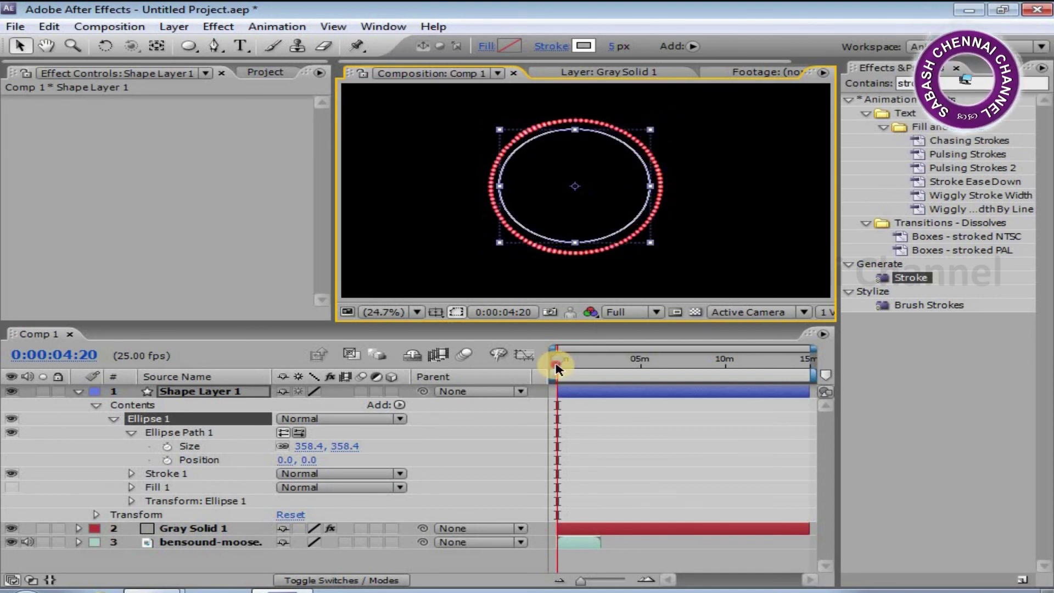
Play Comp 1 from the start to watch the bars pulse around the circle.
left_click(555, 359)
key("h")
key("space")
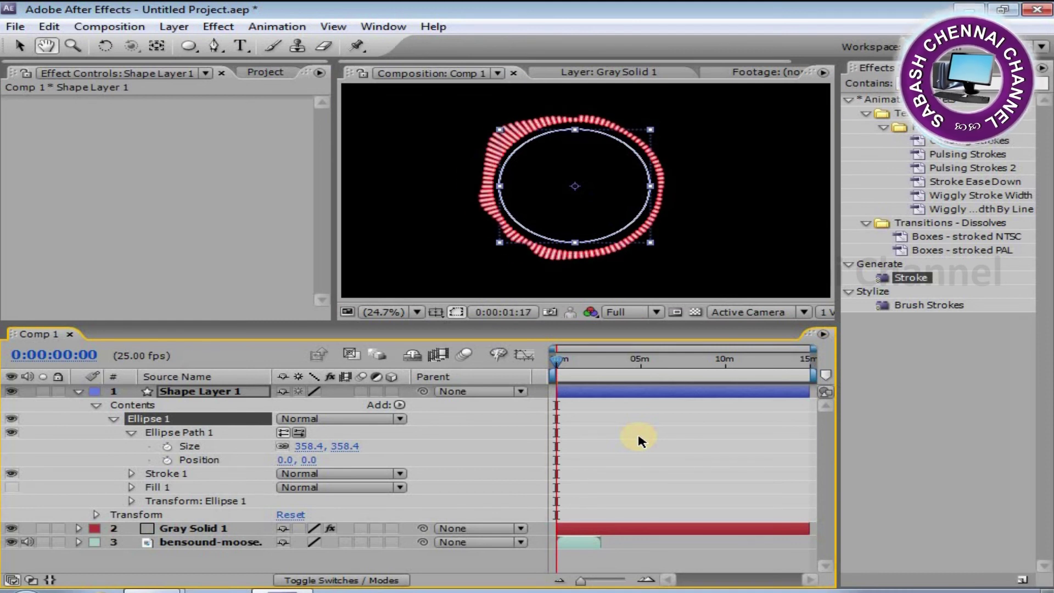